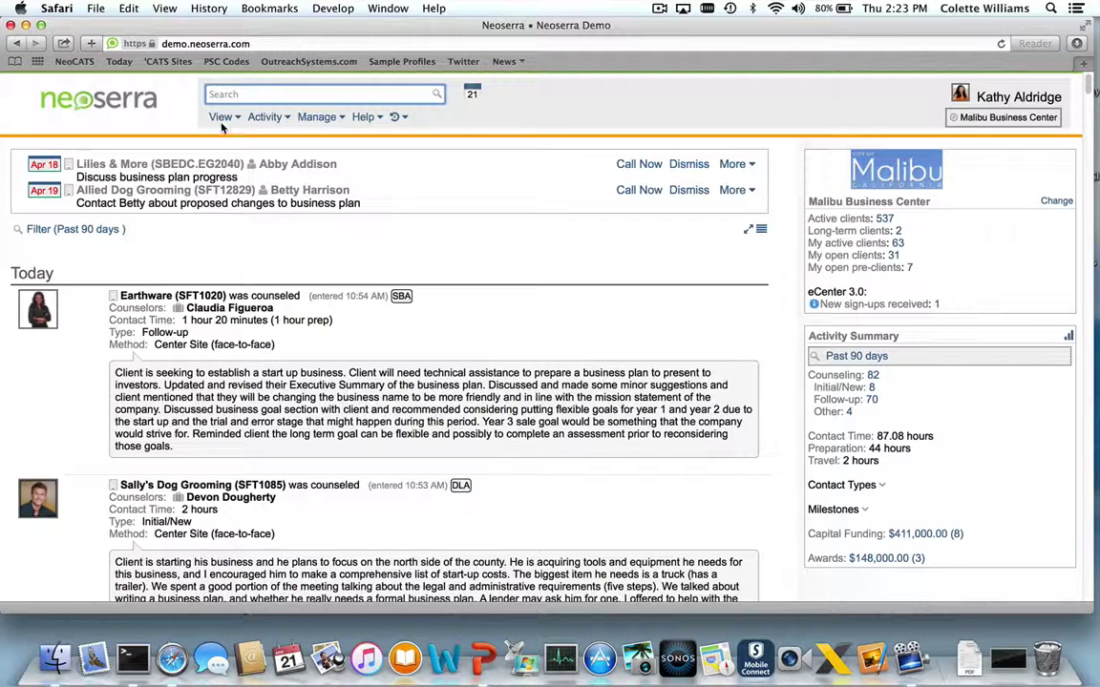
Open a blank new-client form from the View > Clients list
click(220, 118)
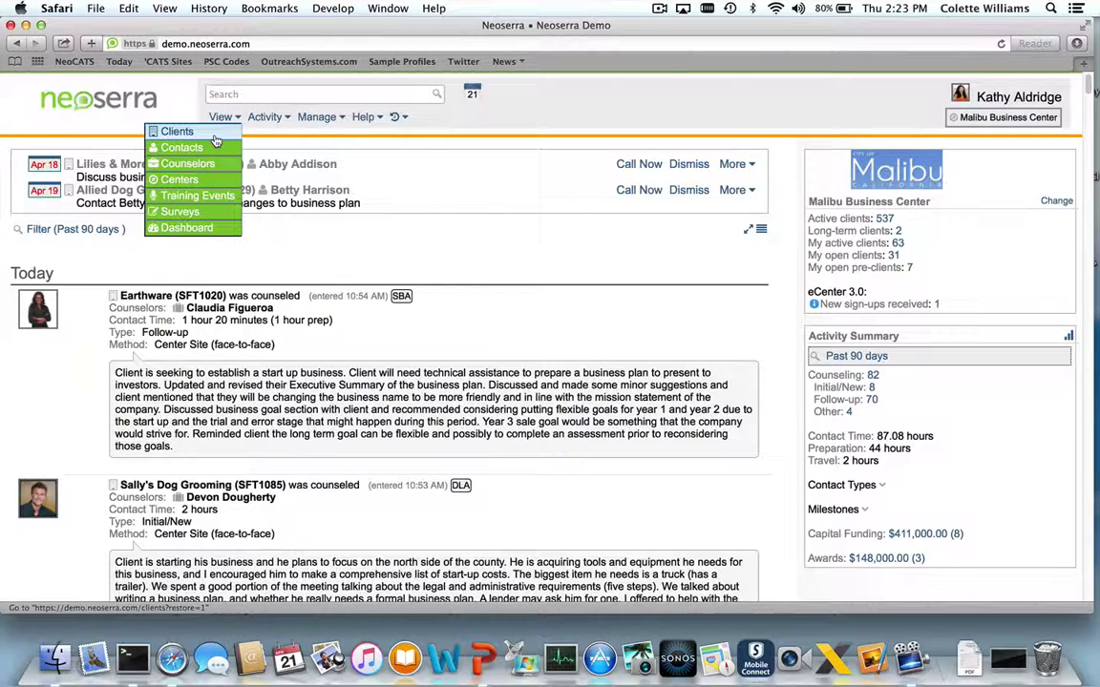
click(215, 135)
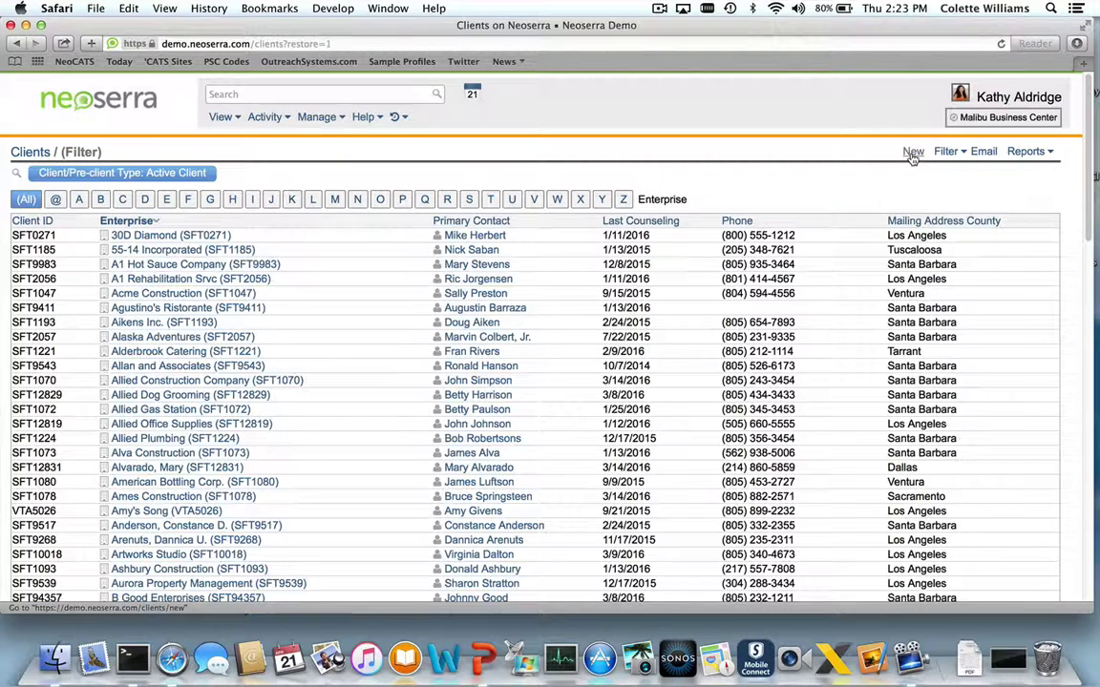
click(912, 153)
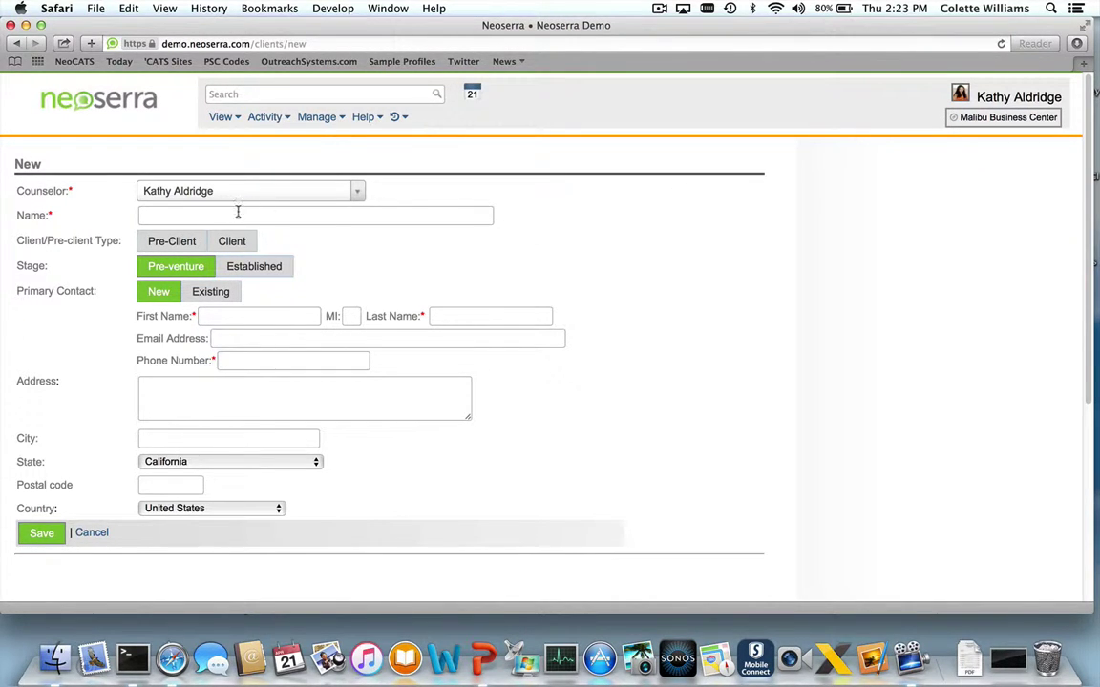
Enter 'Eco-Friendly Cleaners' as the new client's name
click(208, 216)
text(Eco)
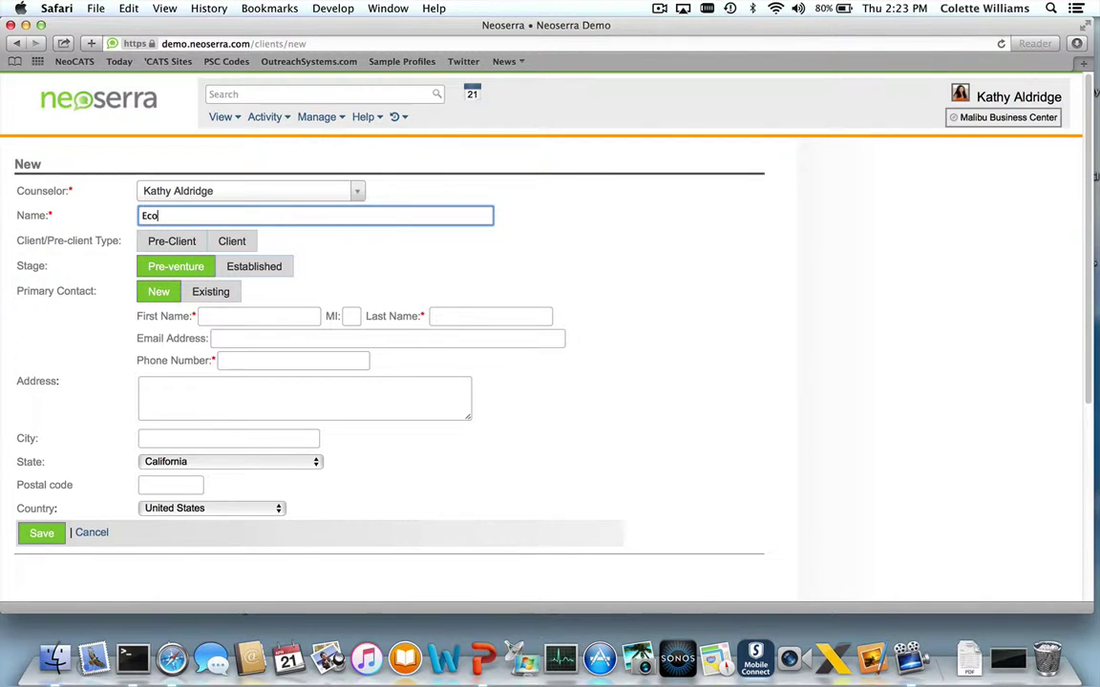
text(-)
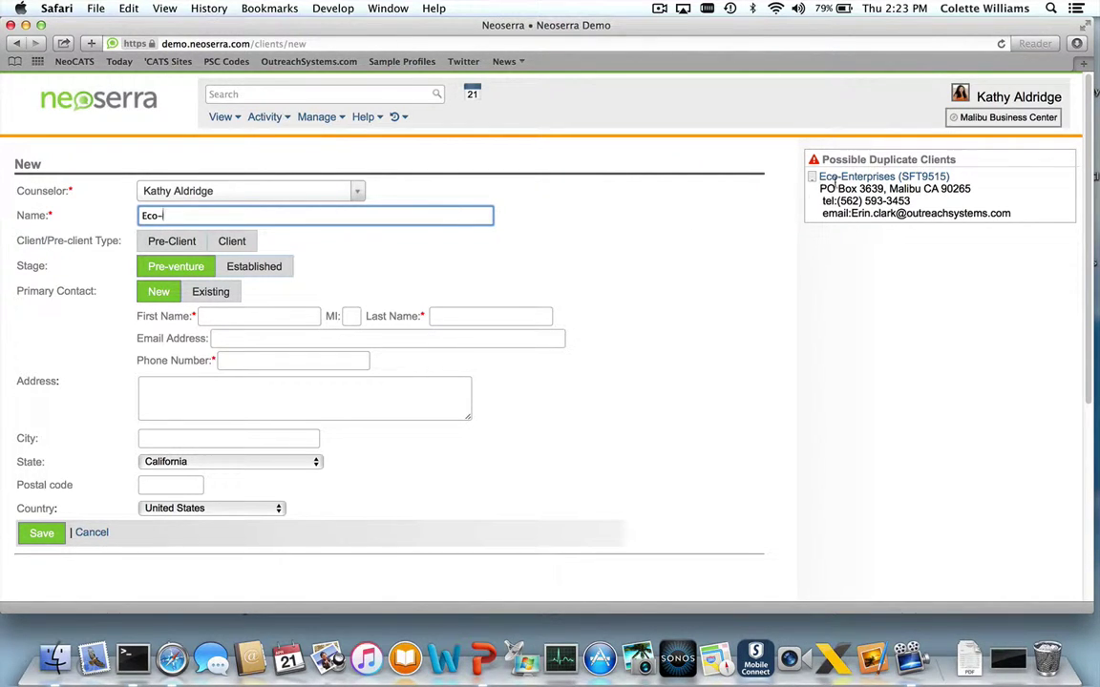
mouse_move(833, 181)
text(Frie)
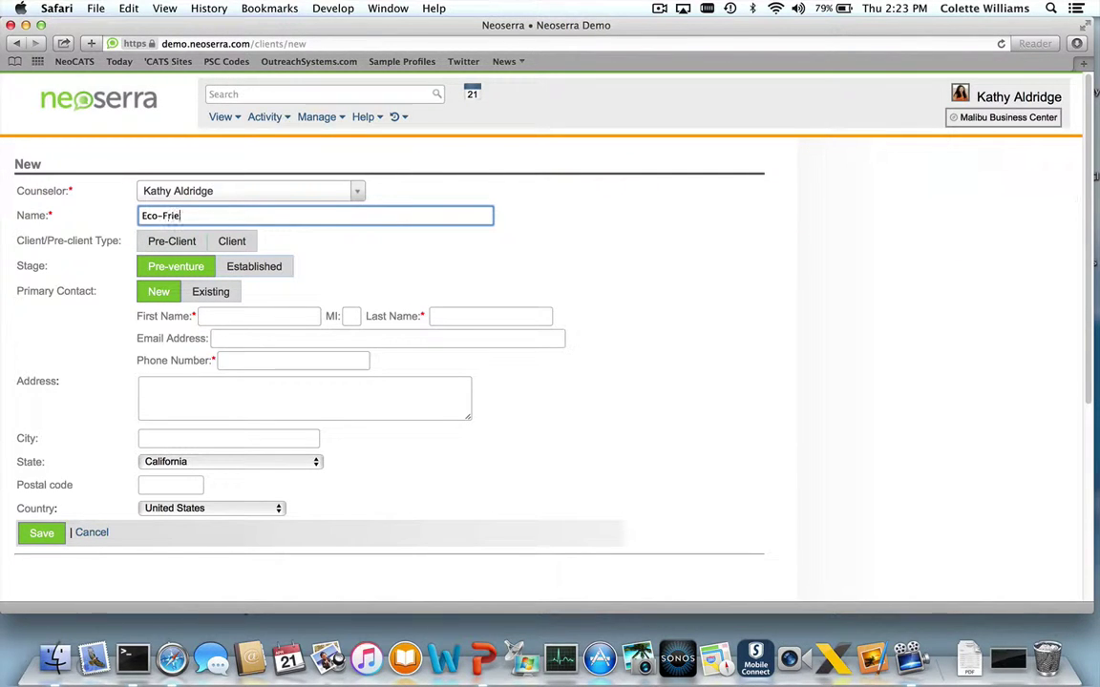
text(ndly Cleaners)
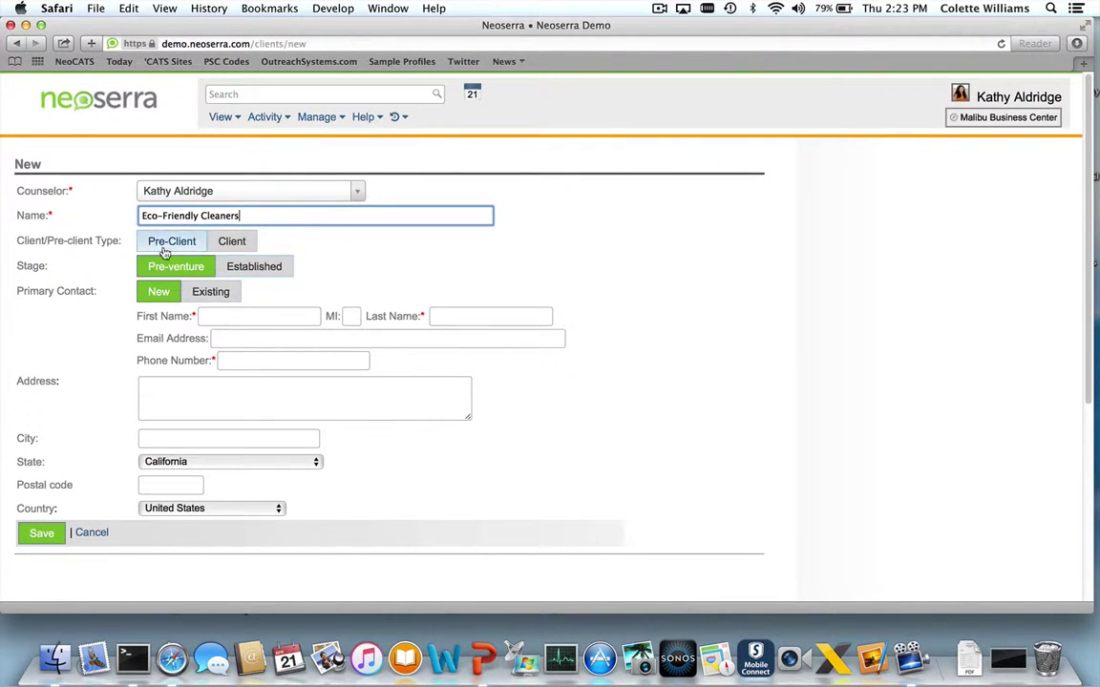
Make it a full Client at the Established stage, established 1/1/2010
click(234, 244)
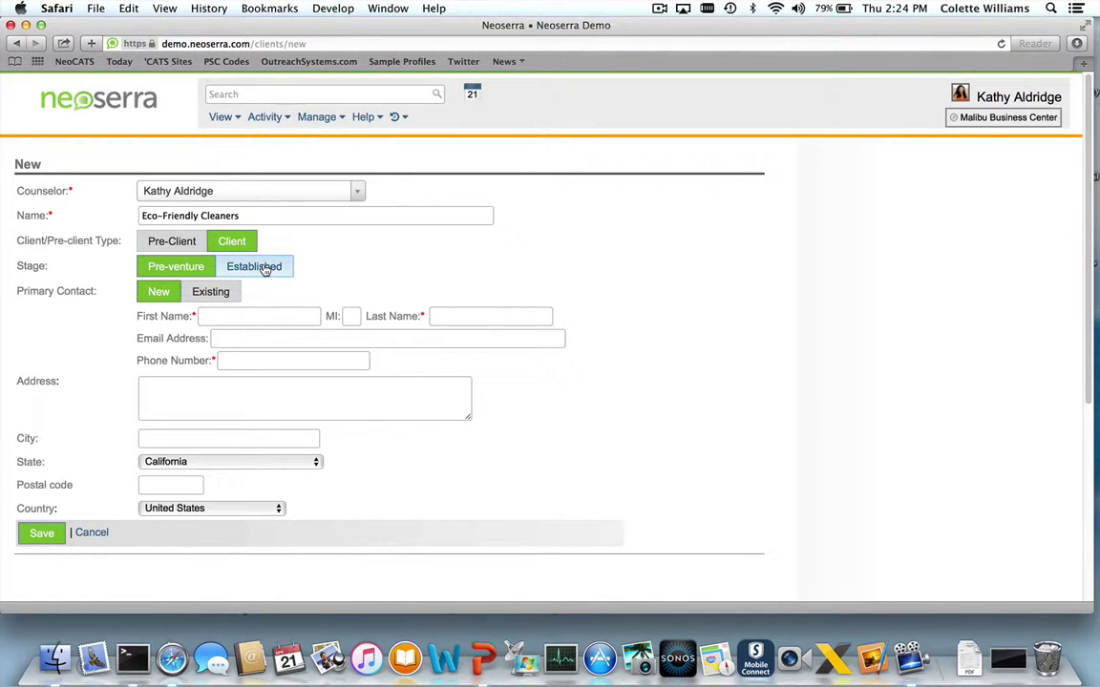
click(266, 271)
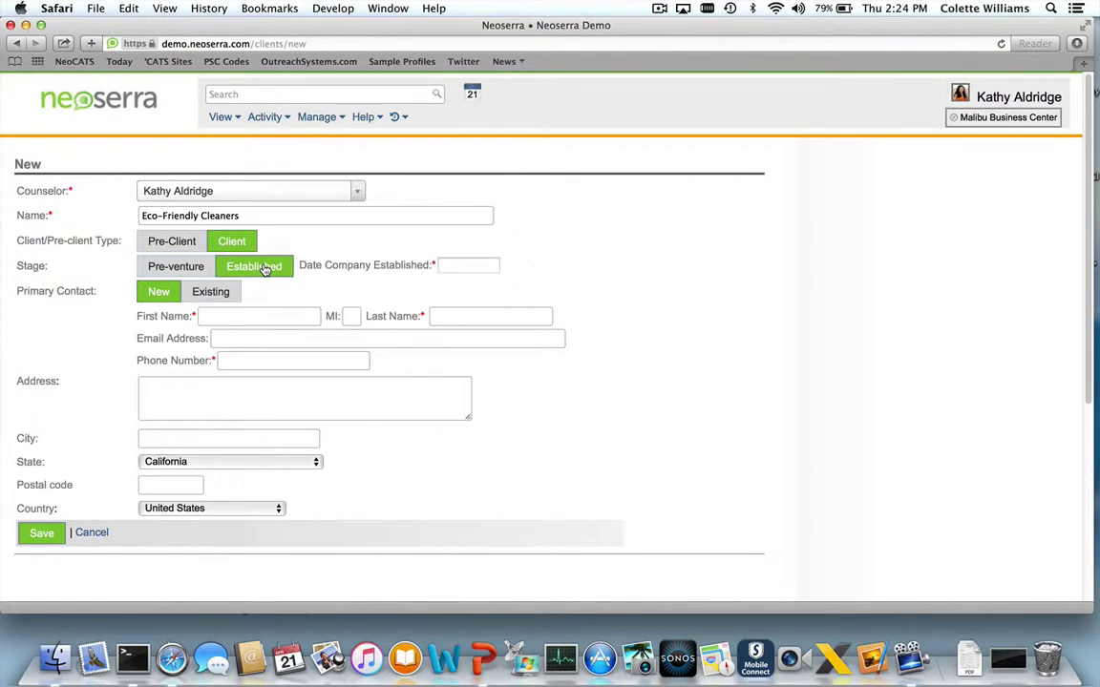
click(449, 265)
text(1/1/2010)
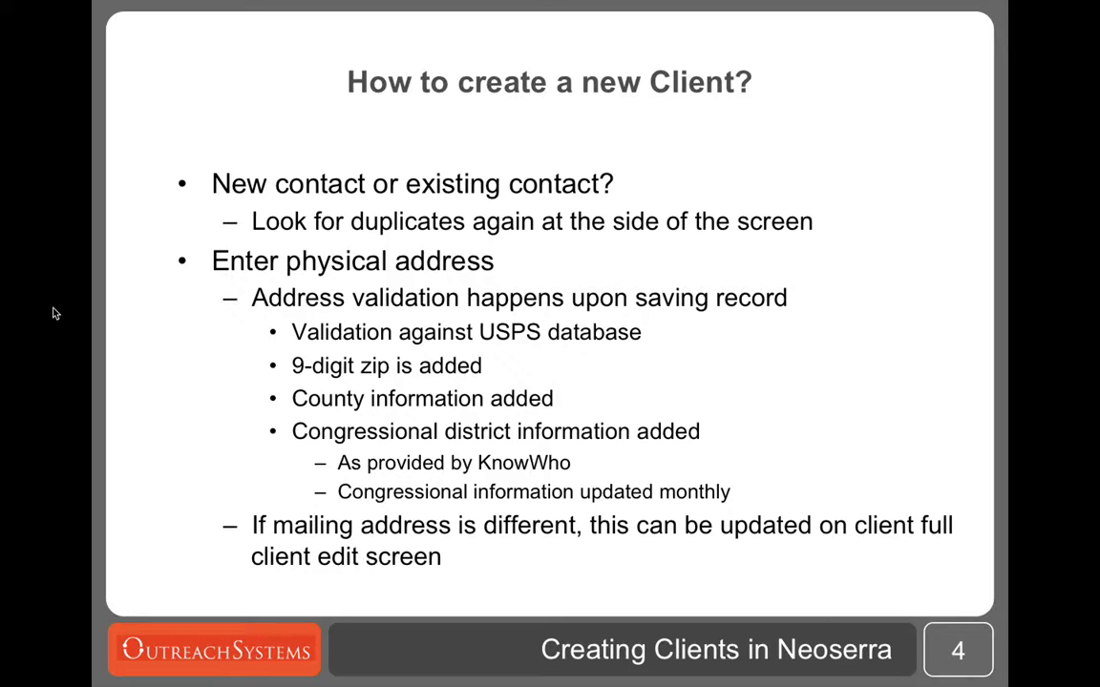
Enter the primary contact's first name, last name, e-mail address and phone number
key(super+Tab)
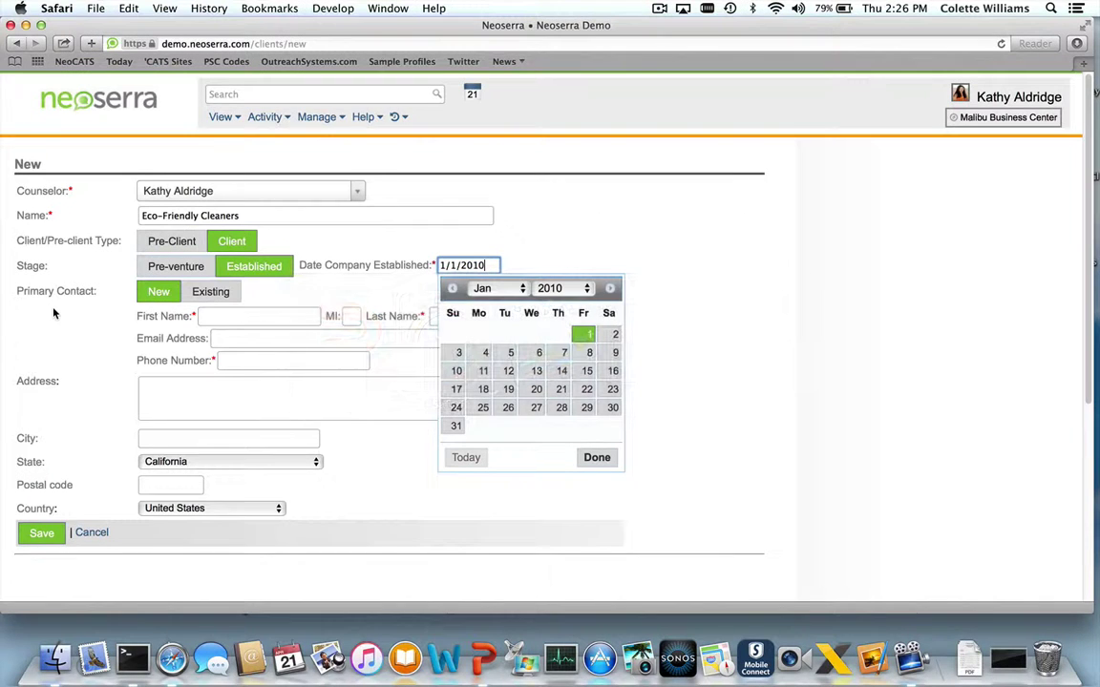
click(212, 316)
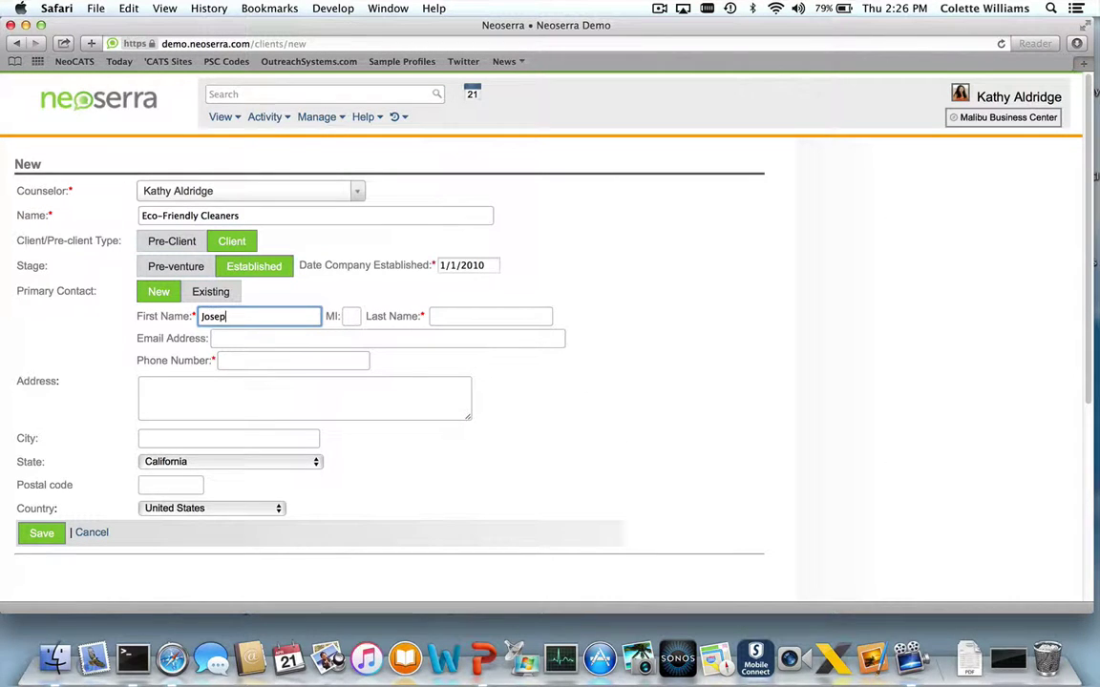
key(Tab)
key(Tab)
key(Tab)
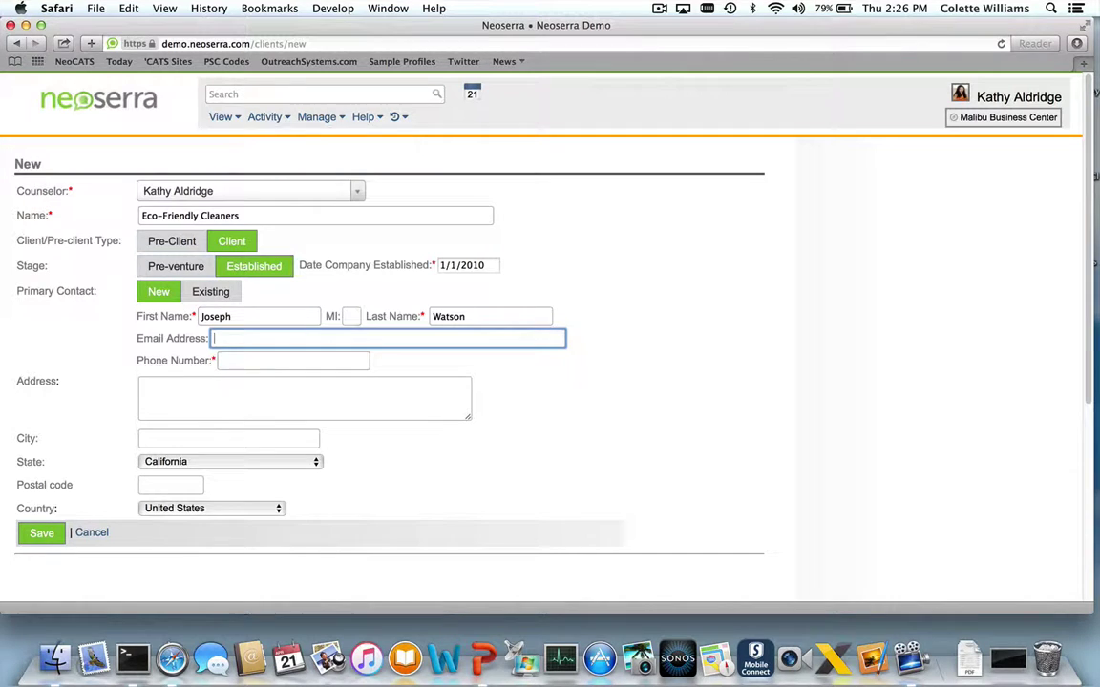
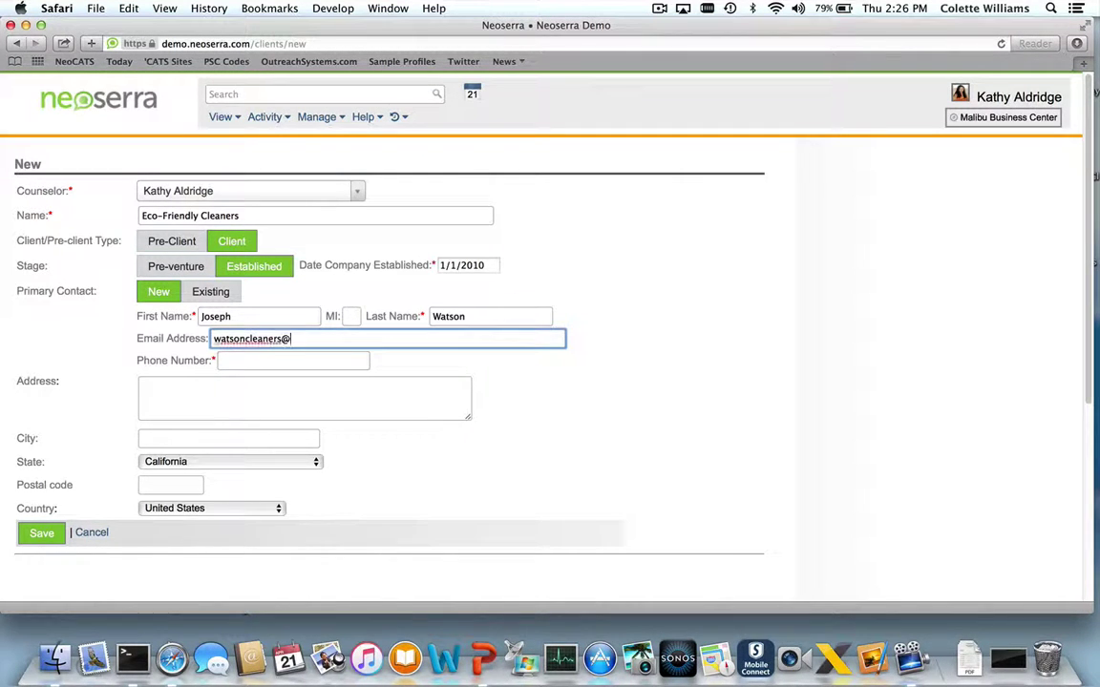
key(Tab)
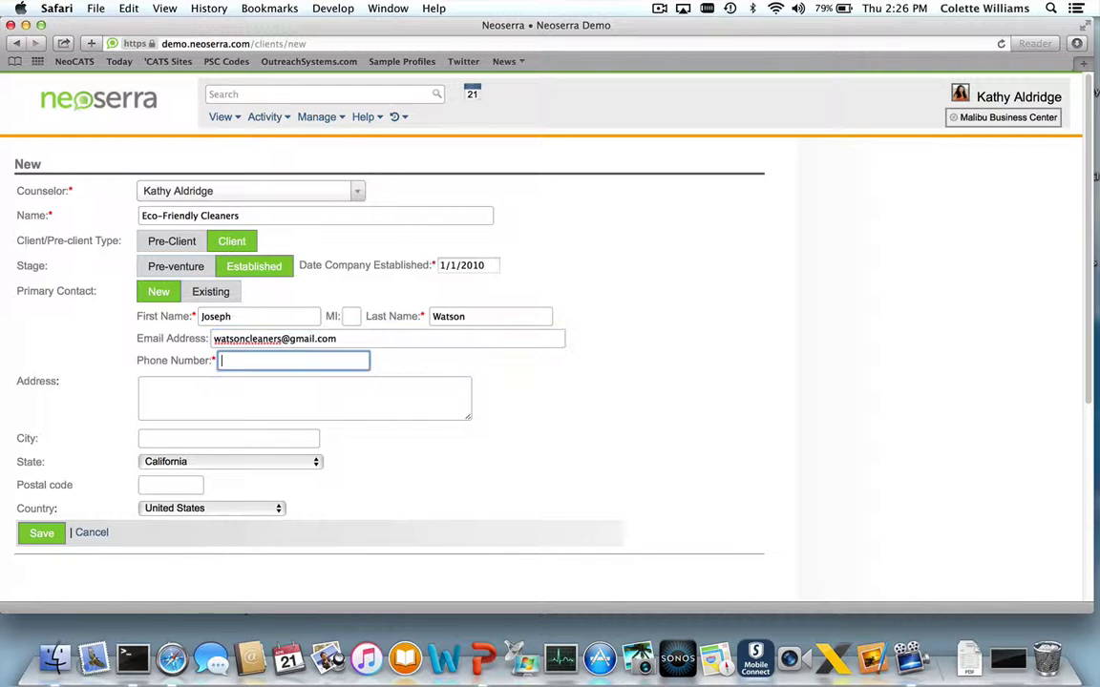
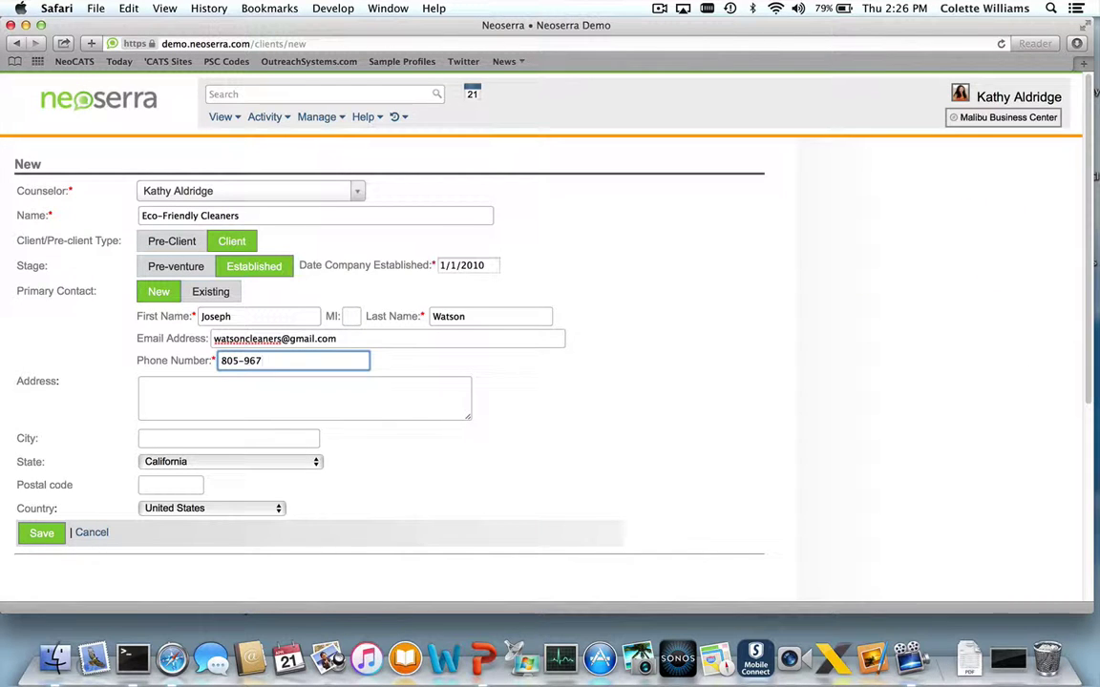
Fill in the business's street address, city and postal code
click(163, 390)
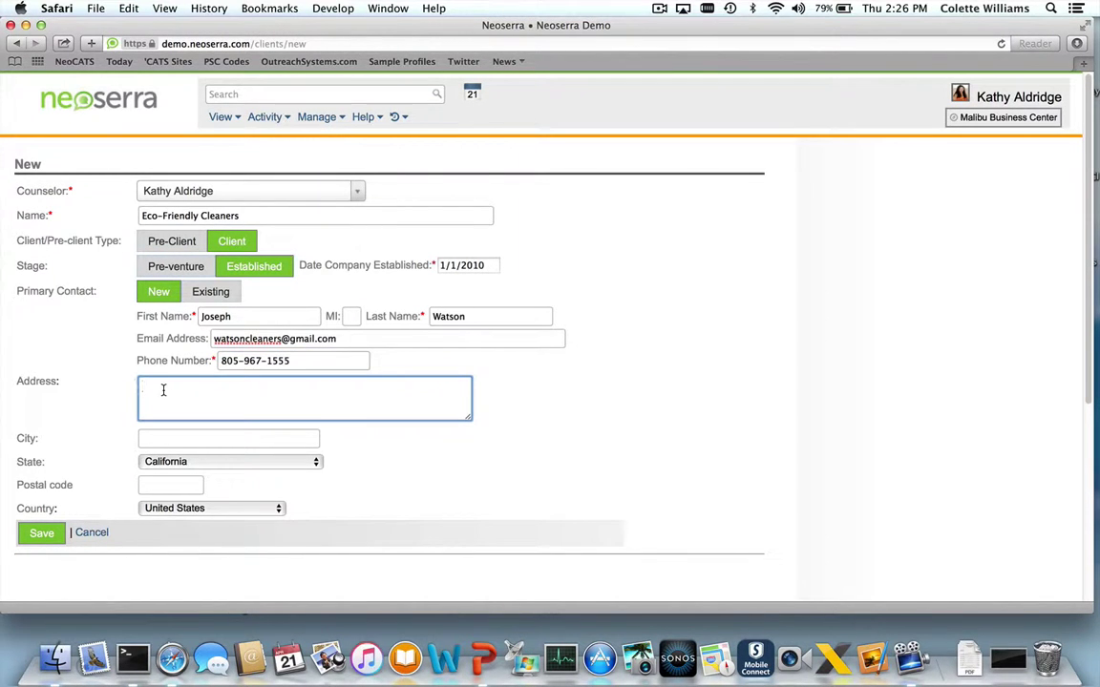
click(228, 438)
text(Goleta)
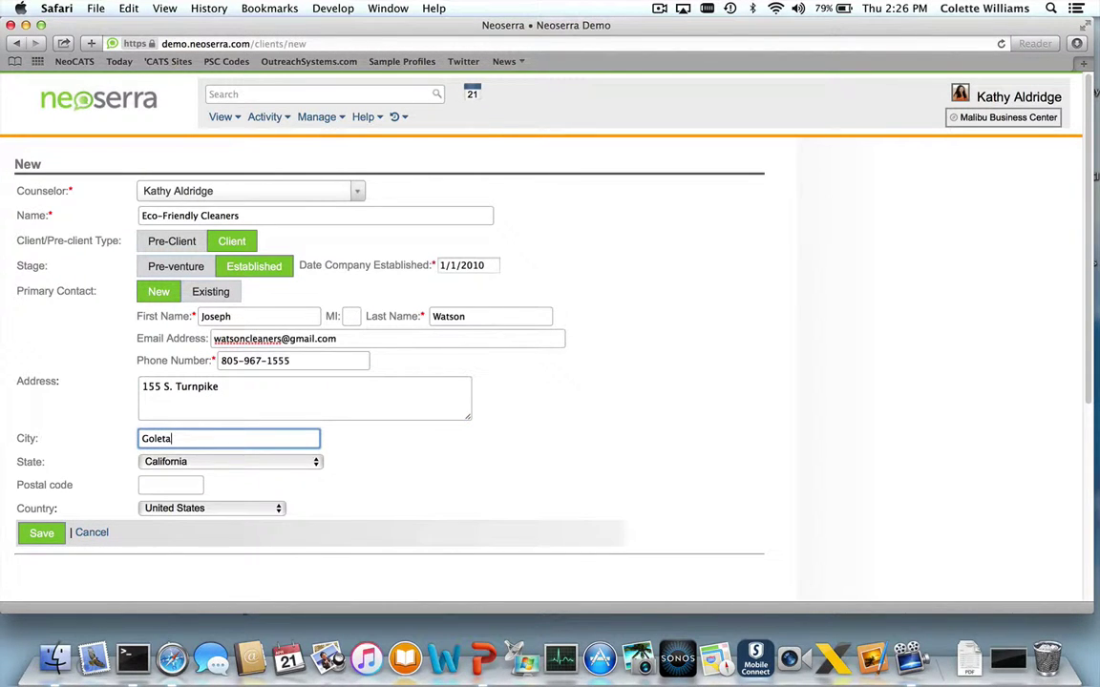
click(170, 485)
text(93111)
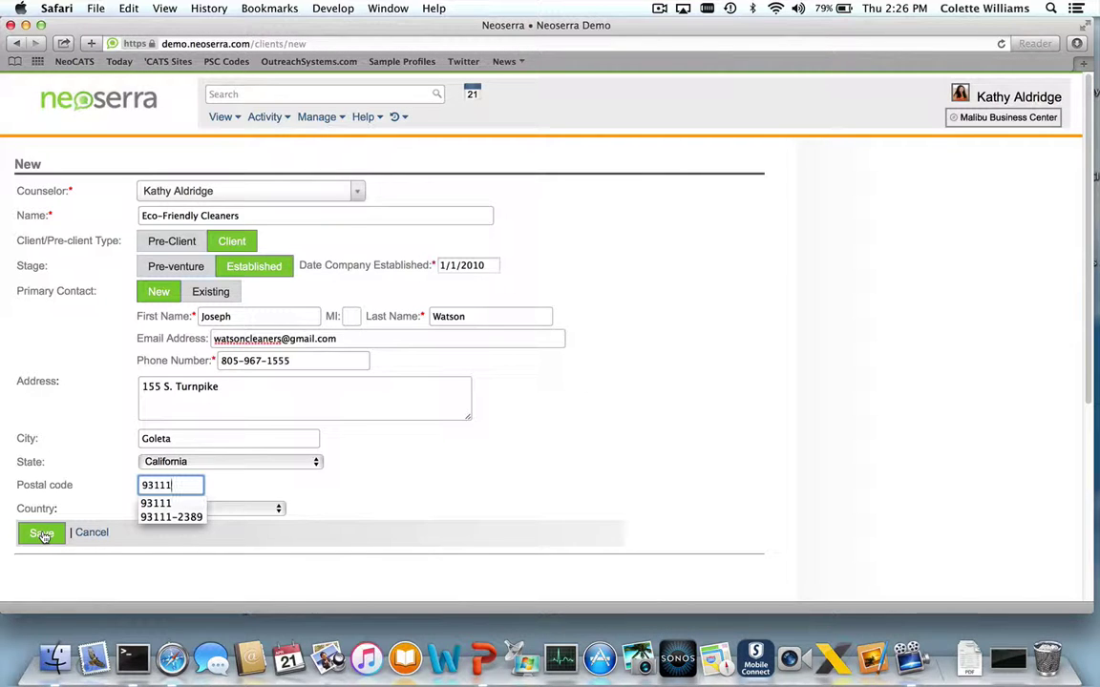
click(43, 535)
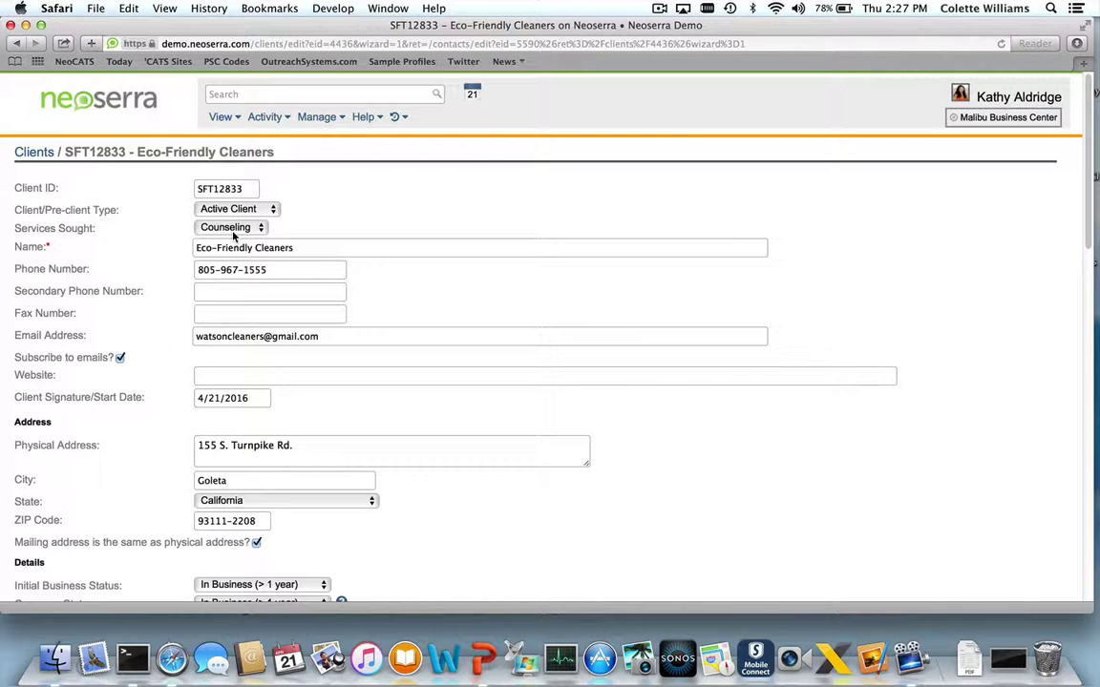
Choose Service Establishment as Eco-Friendly Cleaners' Business Type
drag(293, 248, 177, 250)
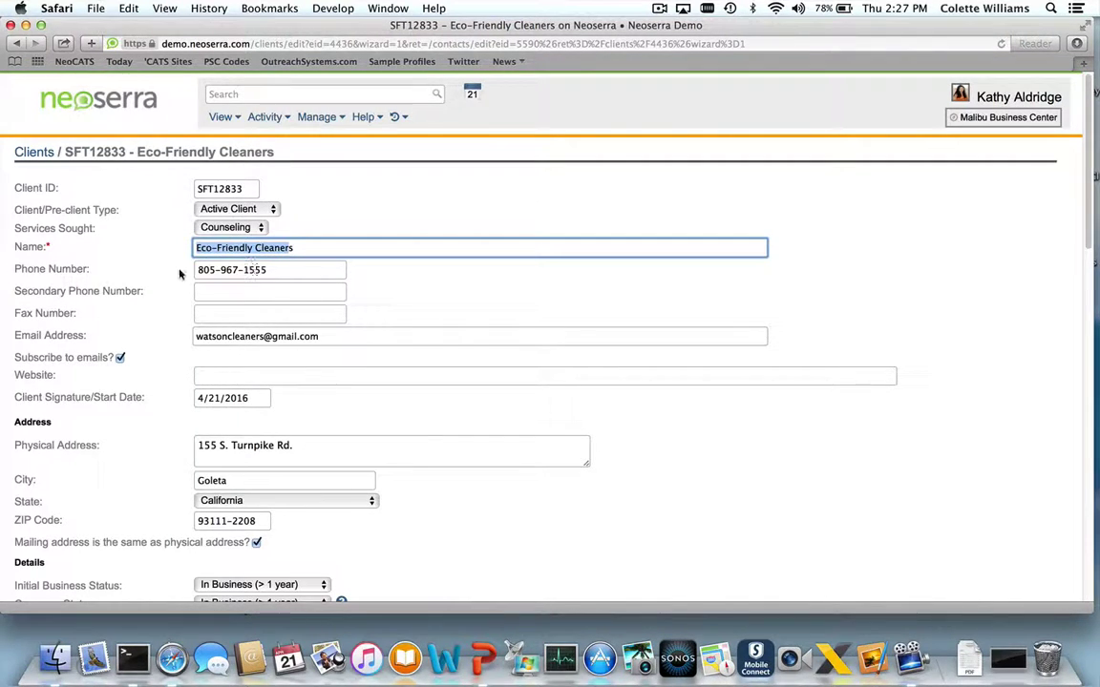
scroll(178, 275, down, 5)
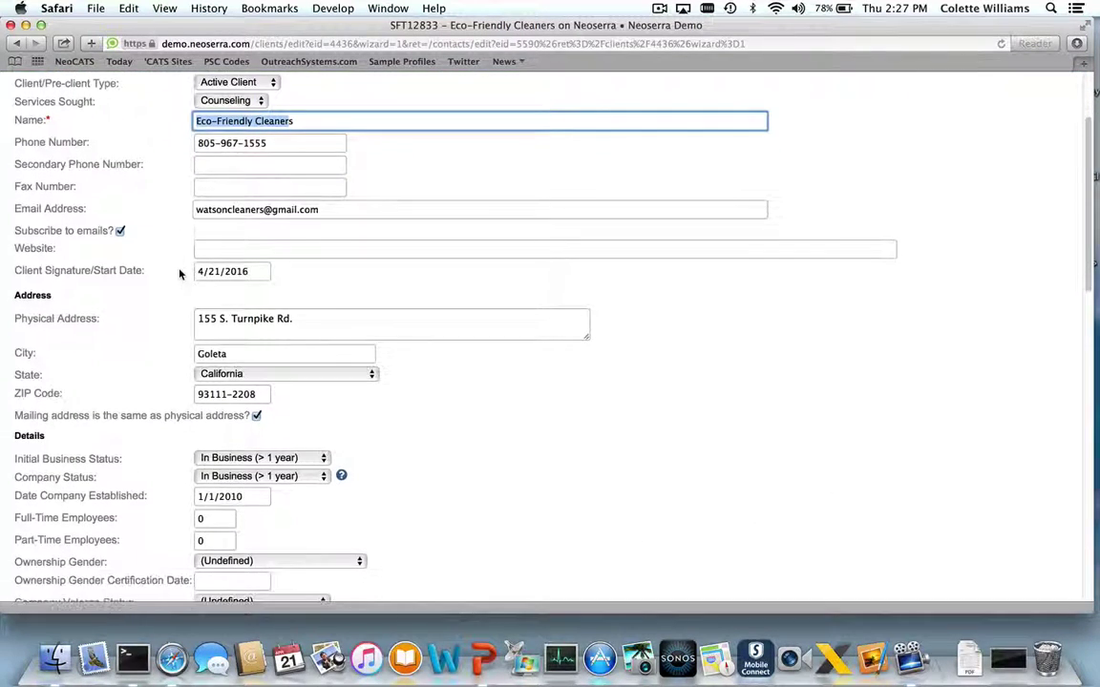
scroll(178, 275, down, 3)
scroll(179, 275, down, 2)
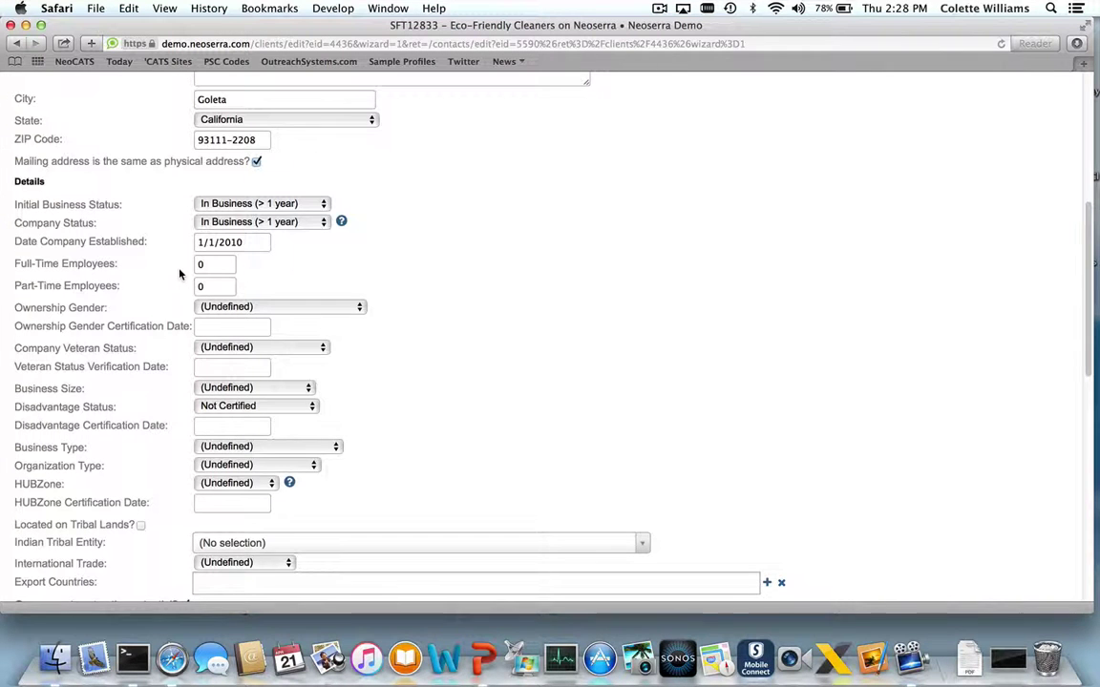
scroll(178, 275, down, 3)
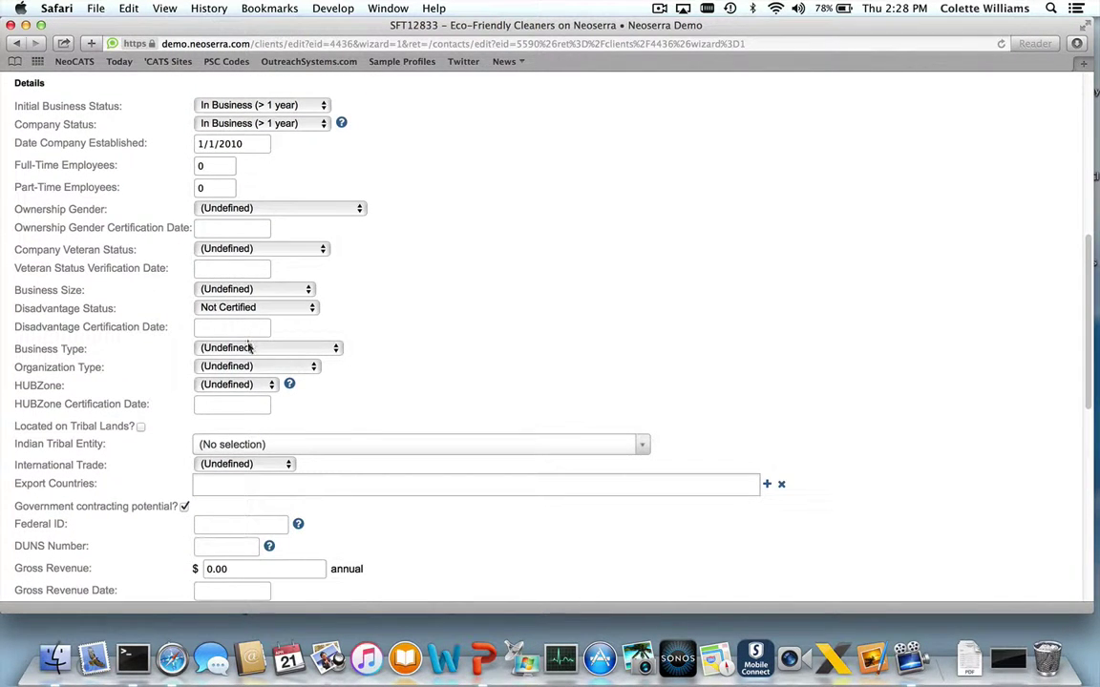
click(250, 349)
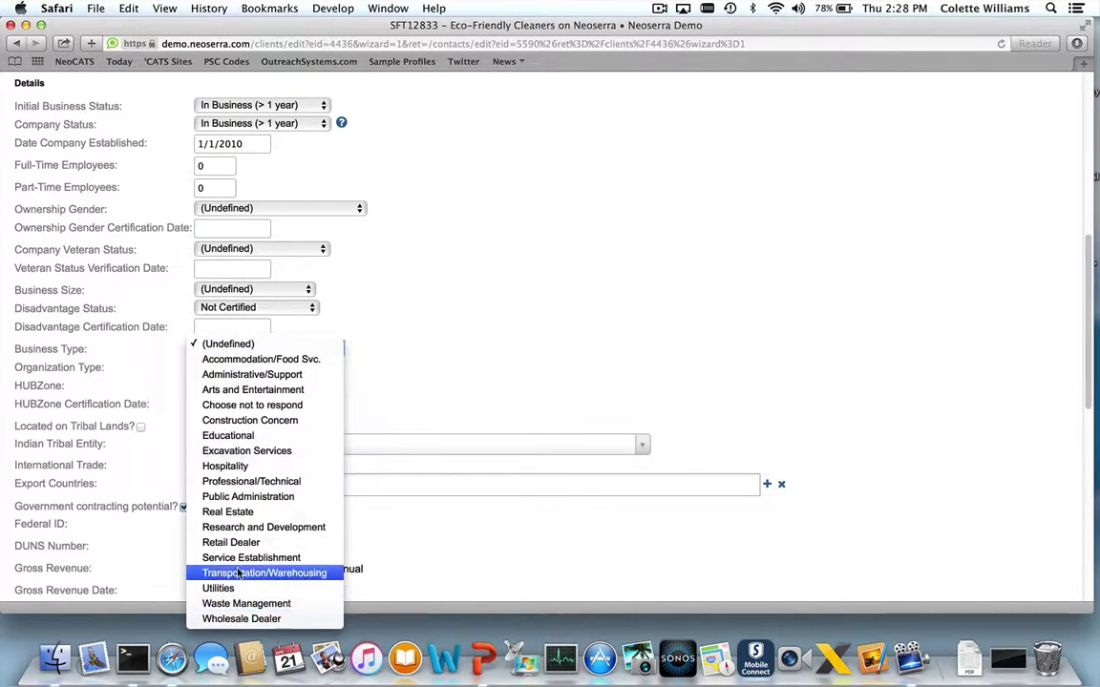
click(238, 558)
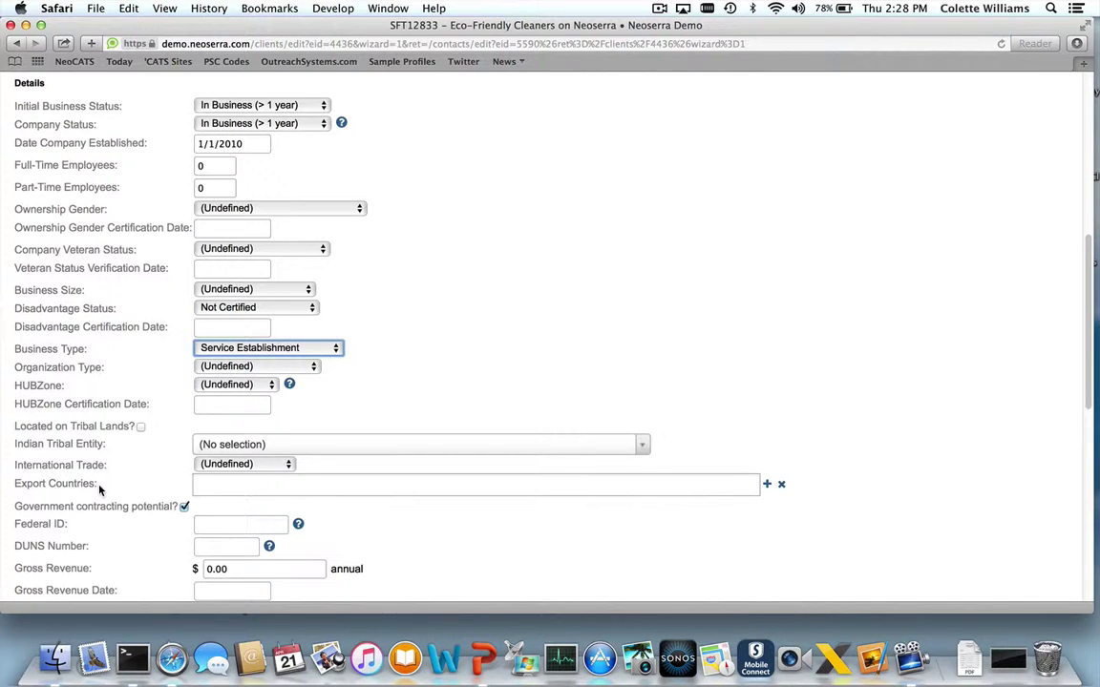
click(248, 349)
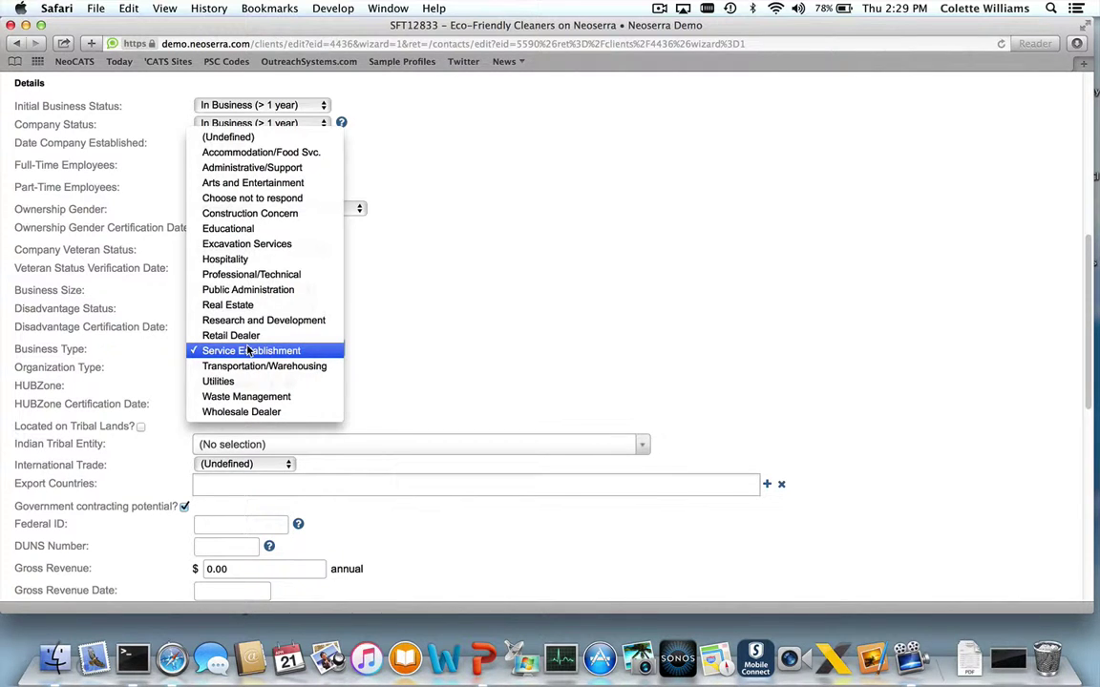
click(247, 350)
scroll(247, 351, down, 10)
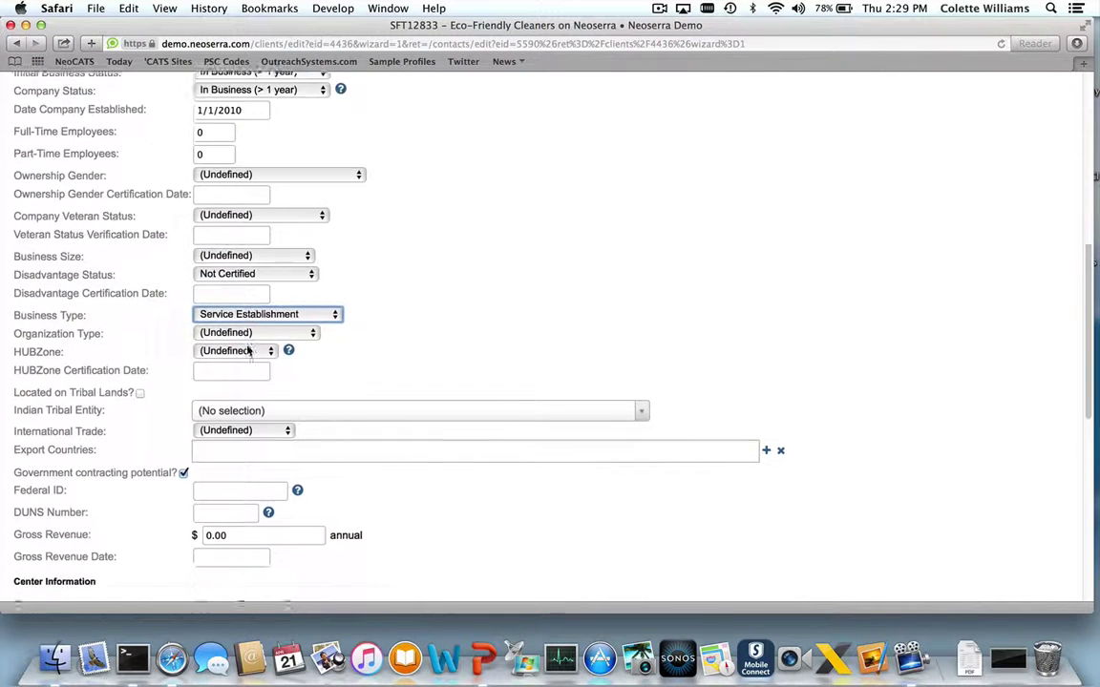
scroll(247, 351, down, 3)
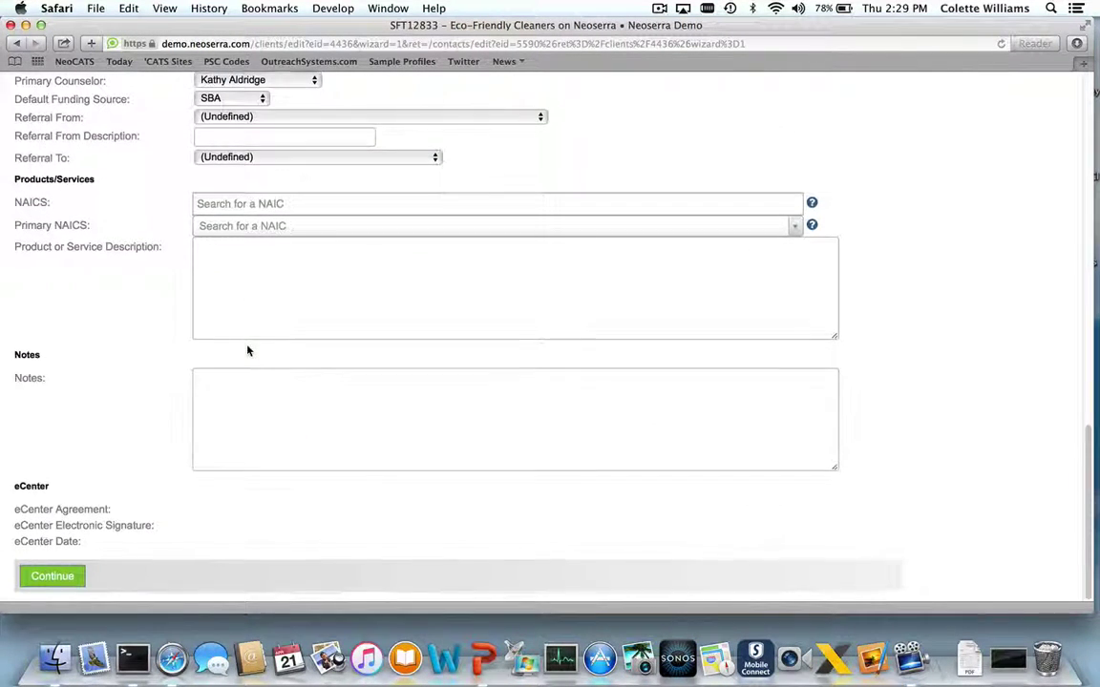
Continue past the client form, declining the eCenter welcome e-mail
click(51, 578)
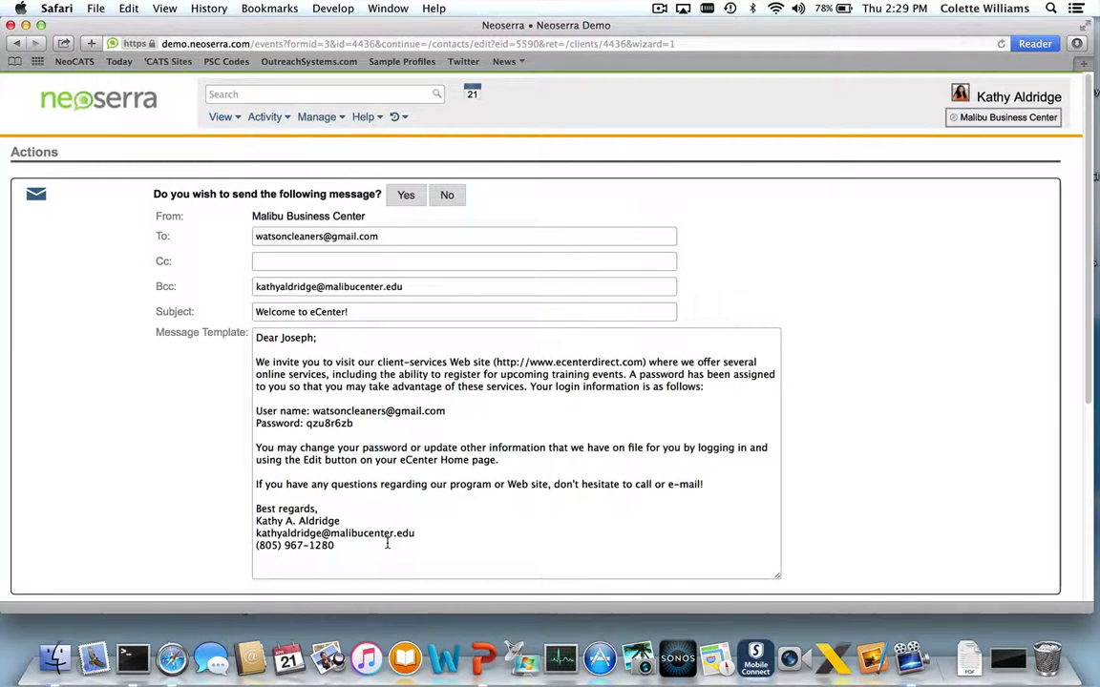
click(449, 196)
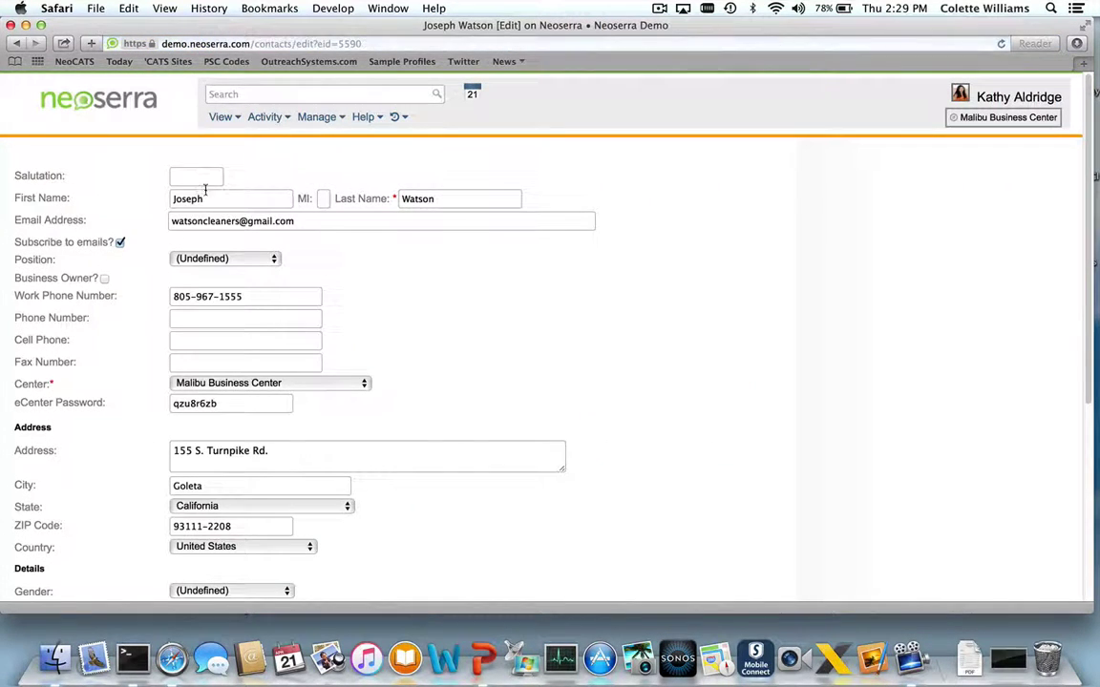
Set the contact's salutation to 'Mr.' and save the contact record
click(186, 177)
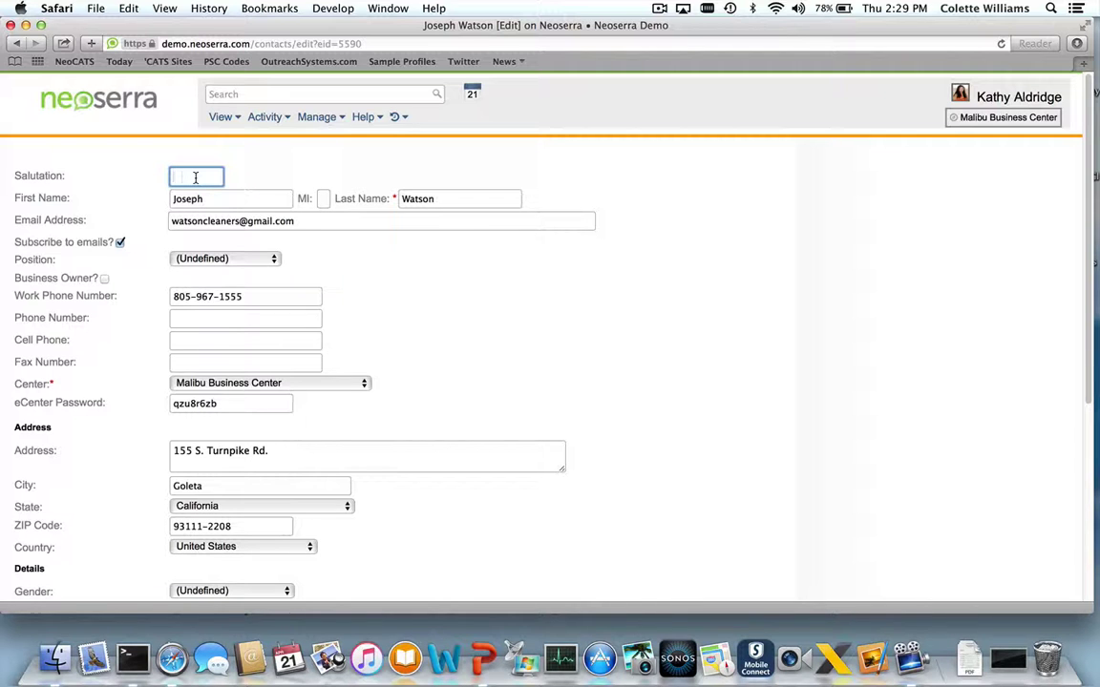
text(Mr.)
key(Tab)
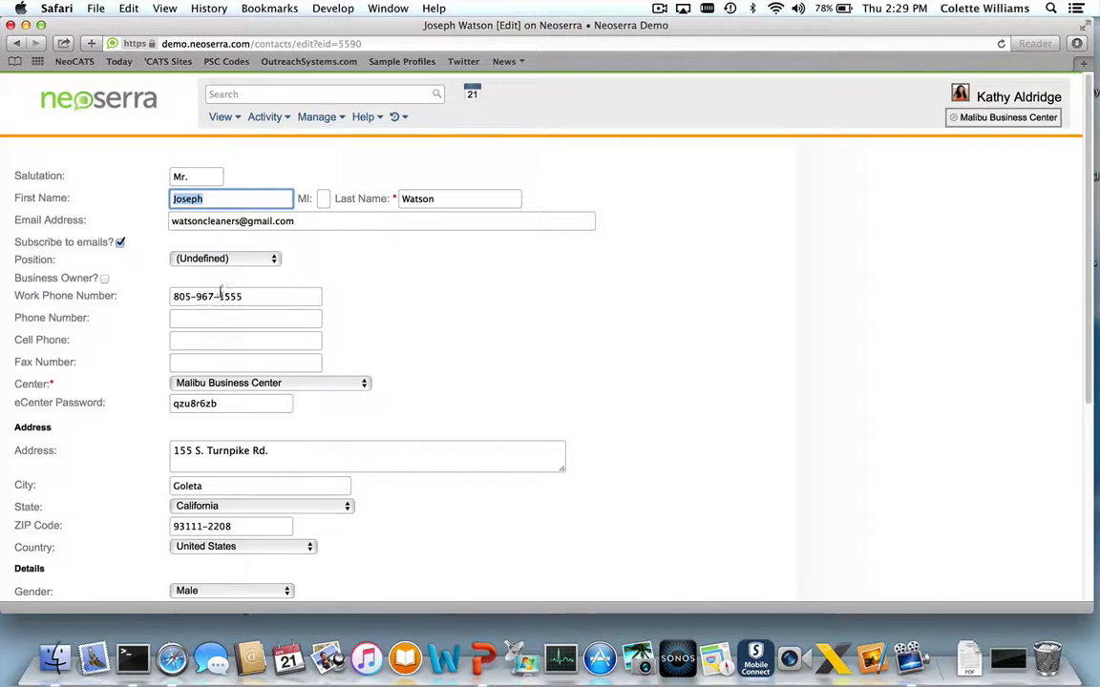
scroll(220, 291, down, 3)
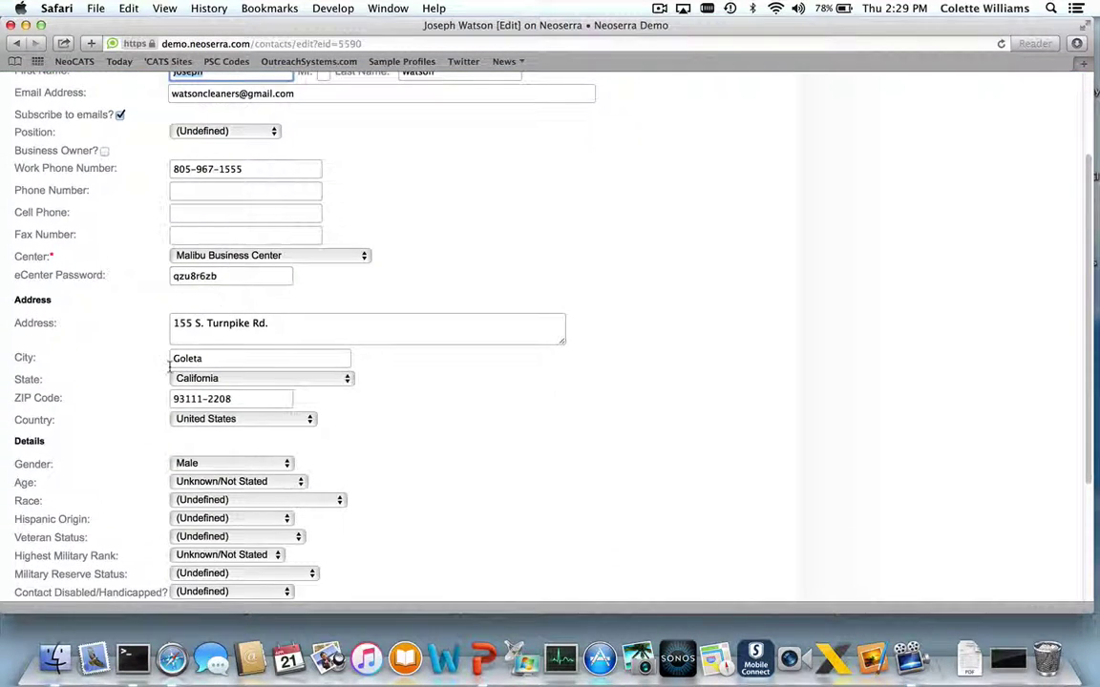
scroll(191, 348, down, 2)
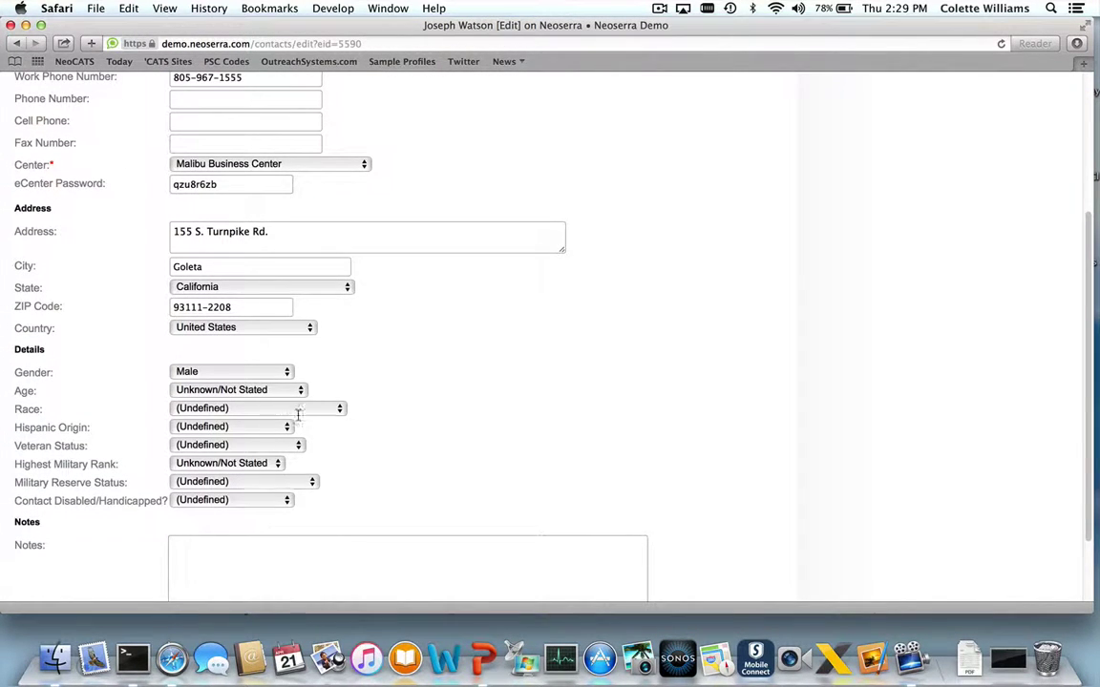
scroll(189, 508, down, 2)
click(44, 579)
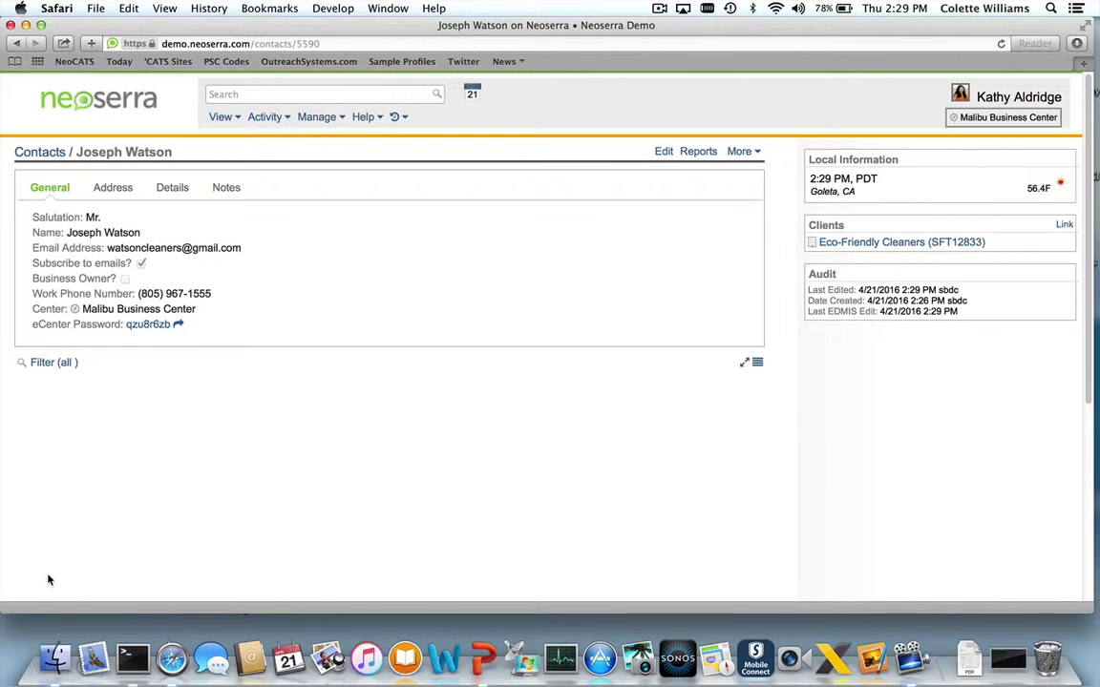
Open client Eco-Friendly Cleaners (SFT12833) from the contact's Clients panel
click(877, 244)
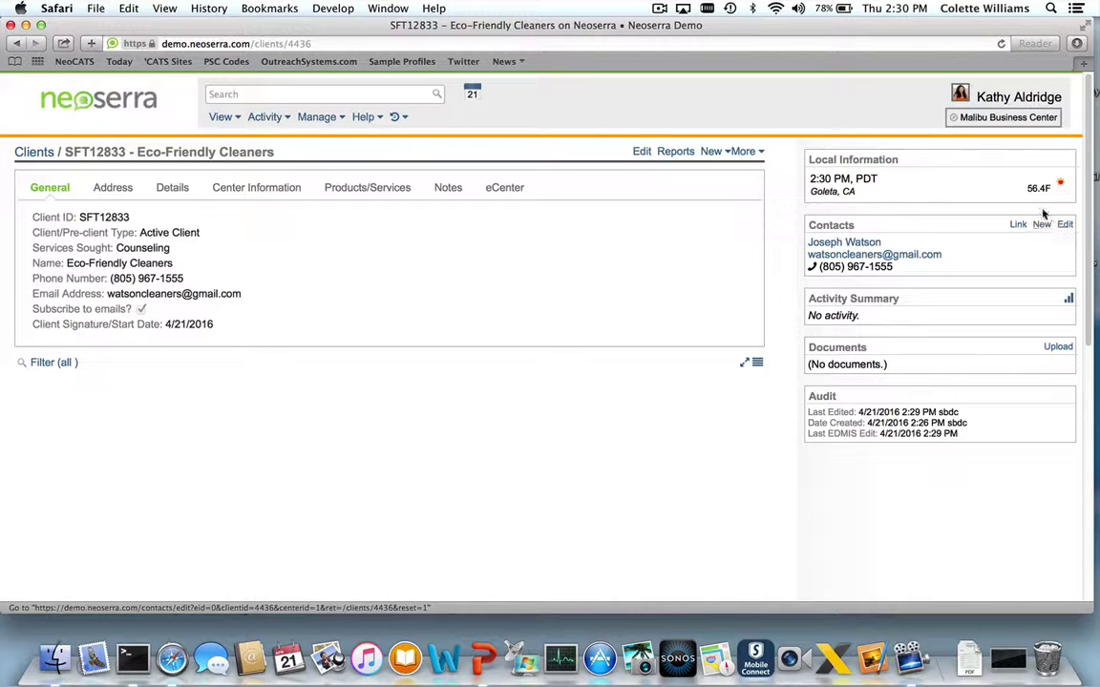
mouse_move(1043, 241)
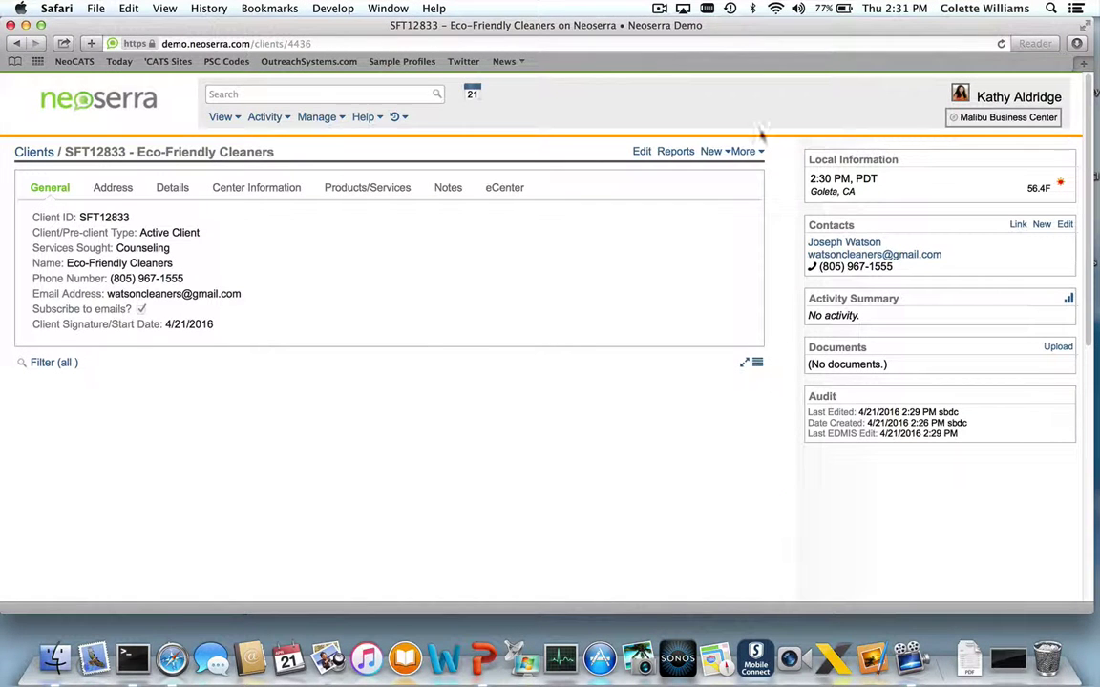
Add a saved sticky note asking the contact to sign the service agreement on his next Vista visit
click(746, 153)
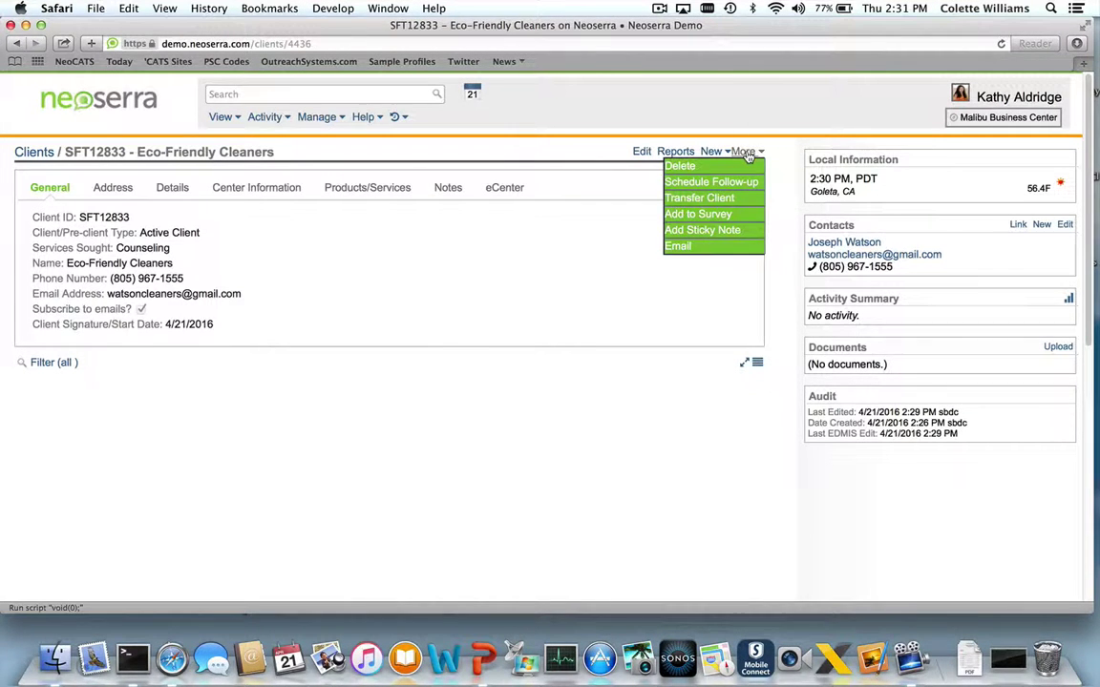
click(729, 236)
click(855, 175)
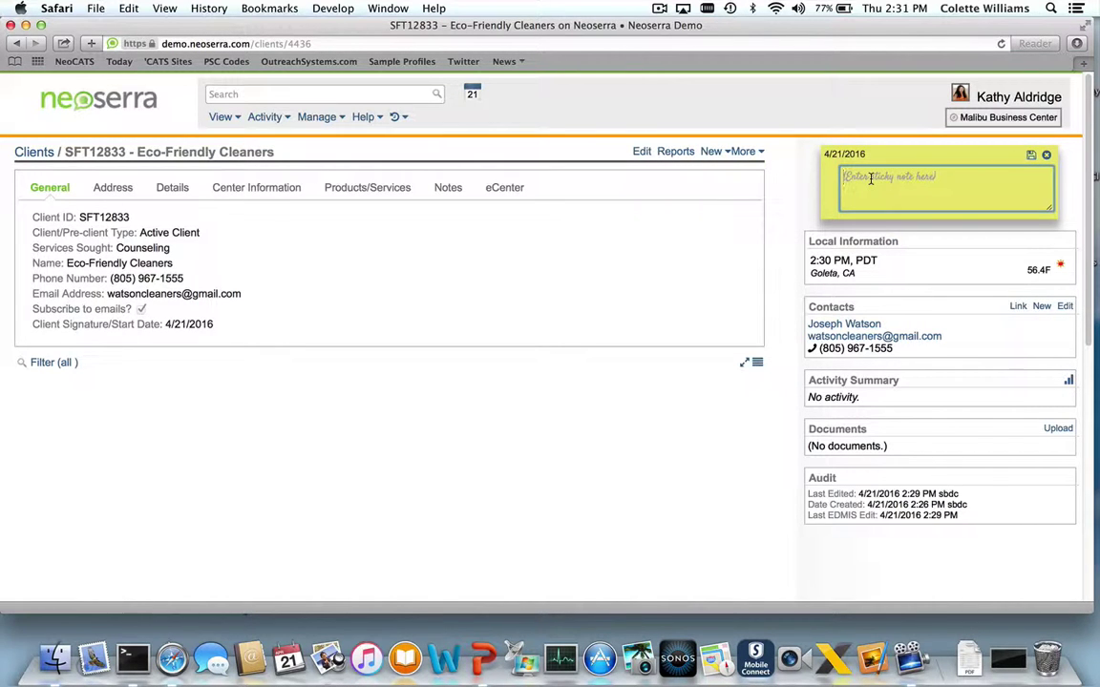
text(Ask Joeseph to sign service agreement the next t)
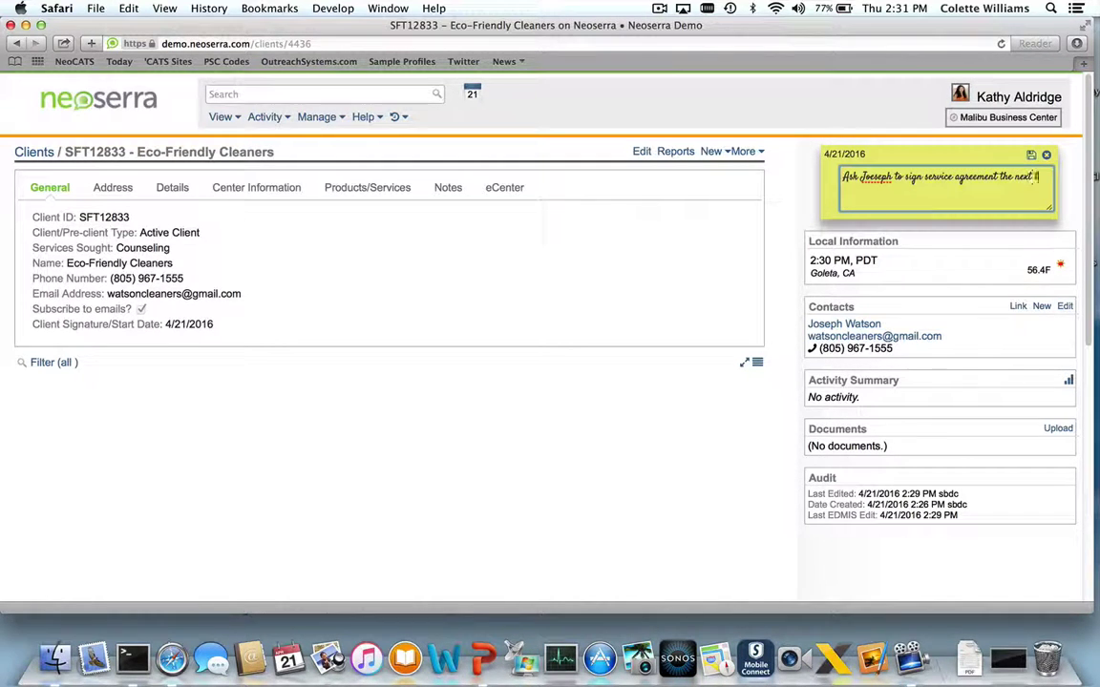
text(ime he comes to )
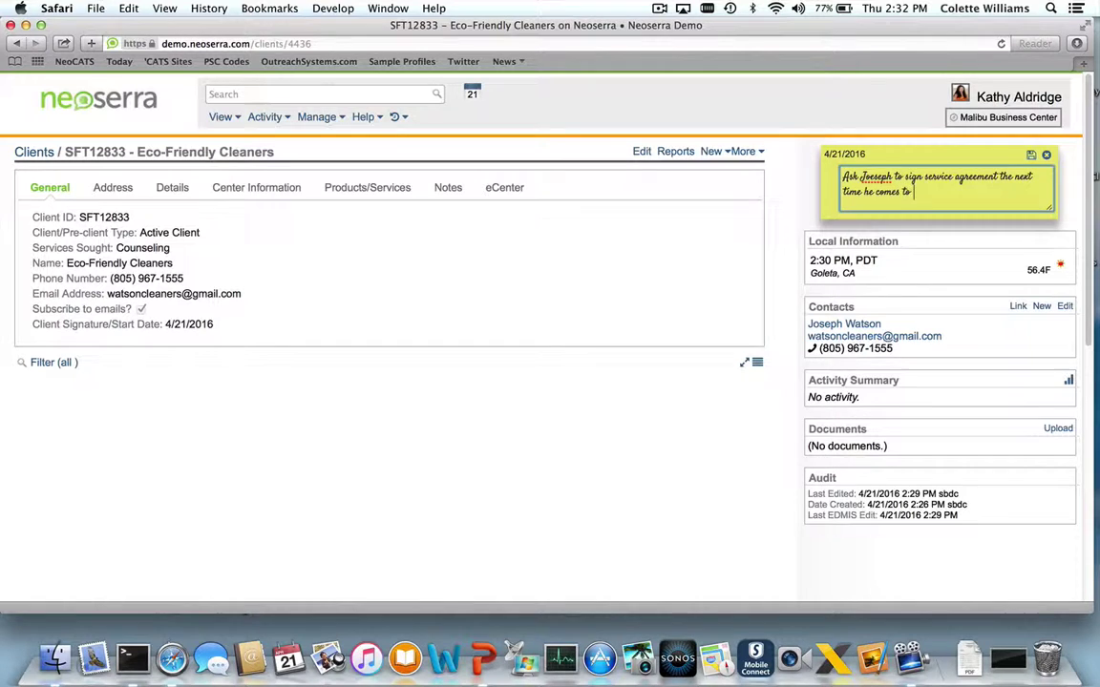
text(vista.)
click(1031, 157)
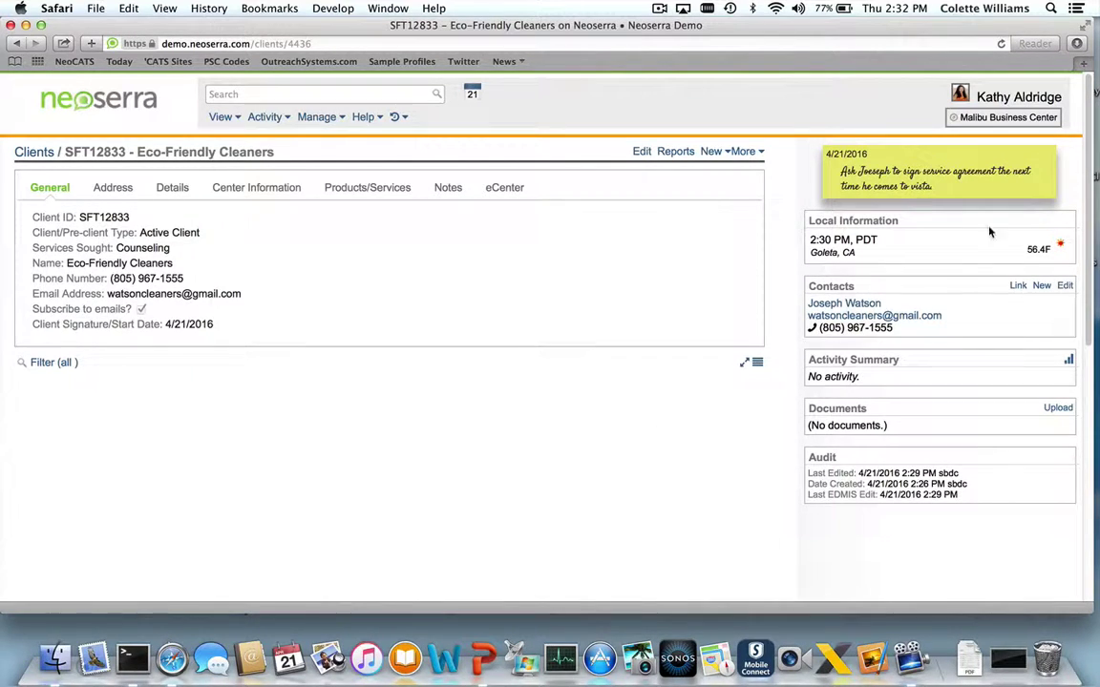
Make the sticky note public to all users, confirming with OK
mouse_move(1038, 161)
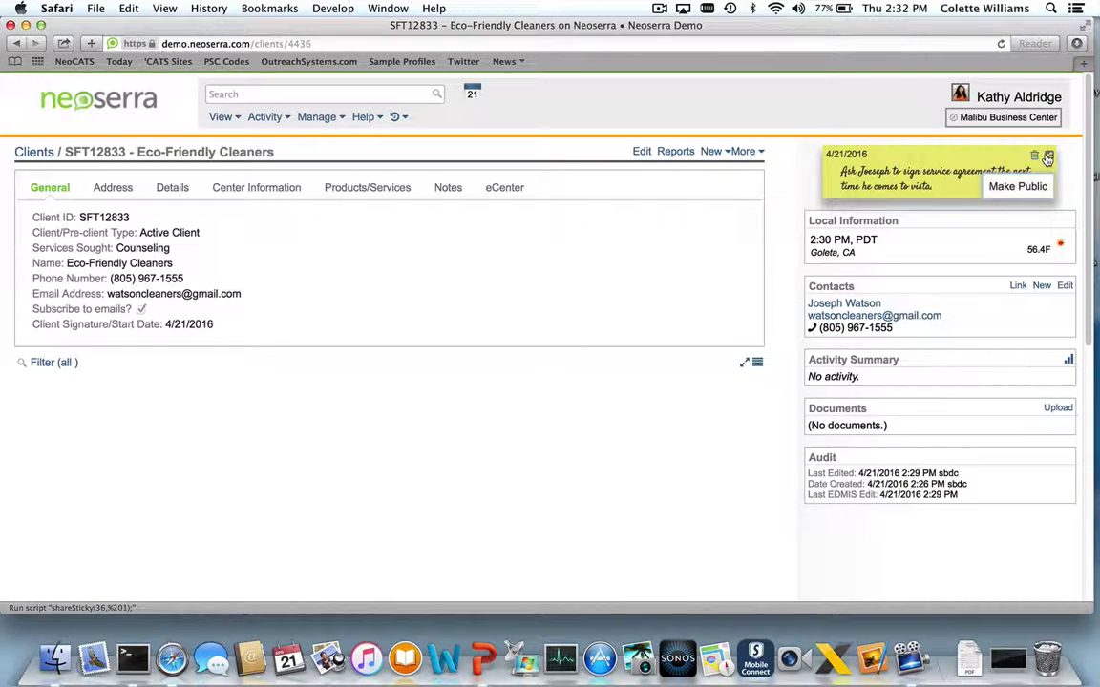
click(1022, 159)
click(663, 236)
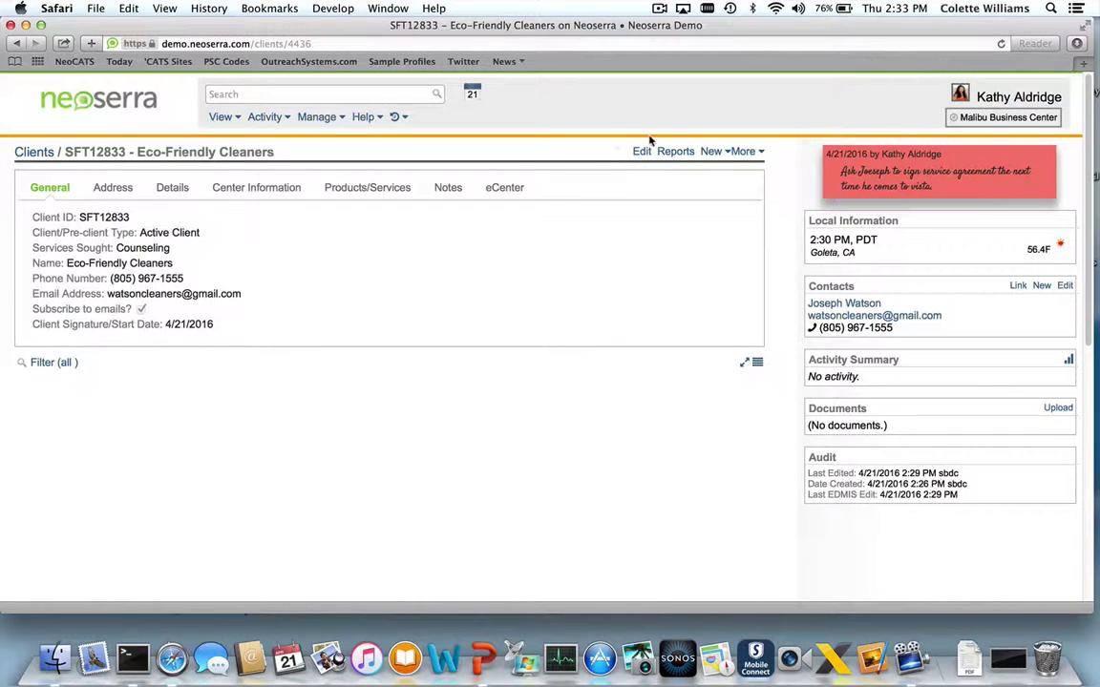
Add a secondary phone number to the Eco-Friendly Cleaners record and save it with Enter
click(642, 152)
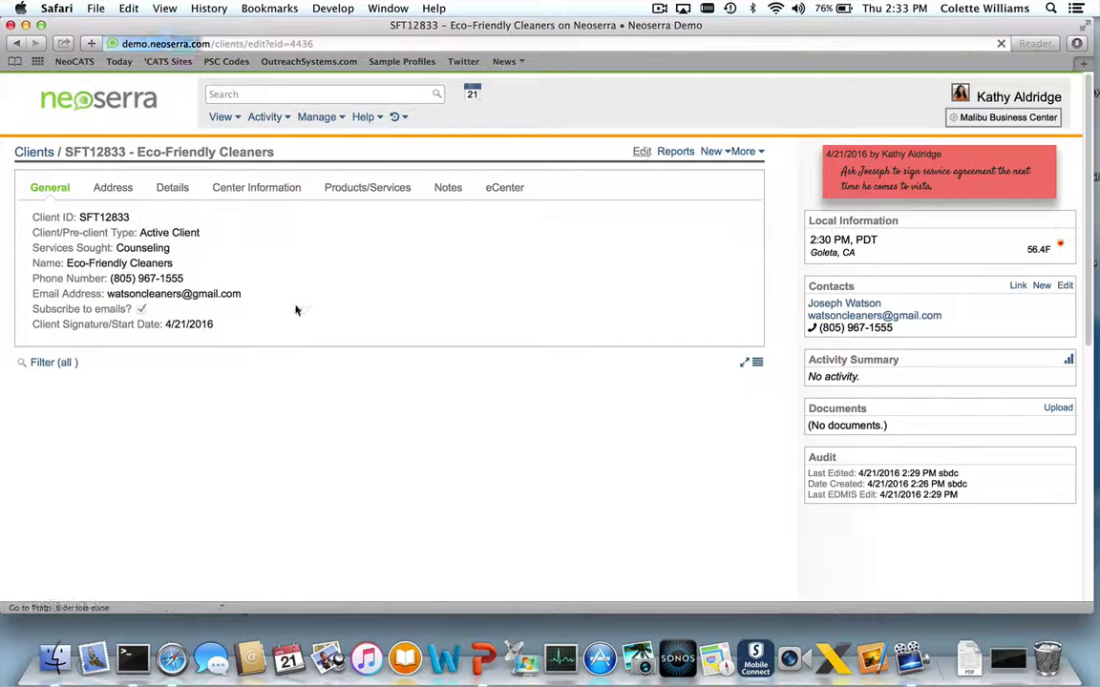
click(257, 291)
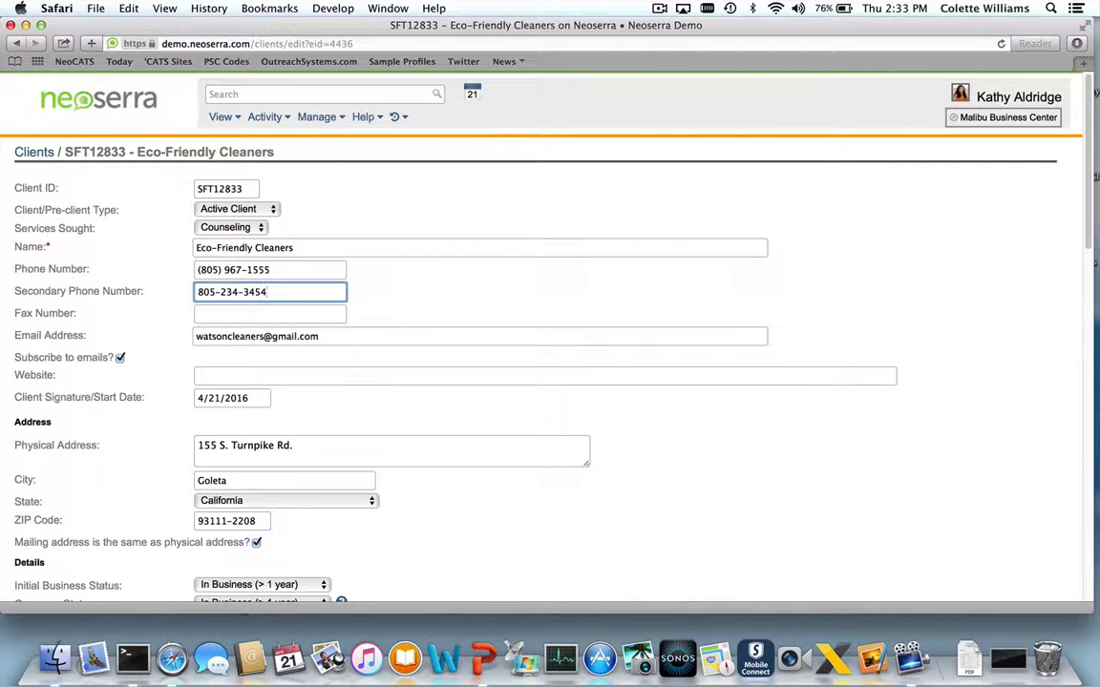
key(Return)
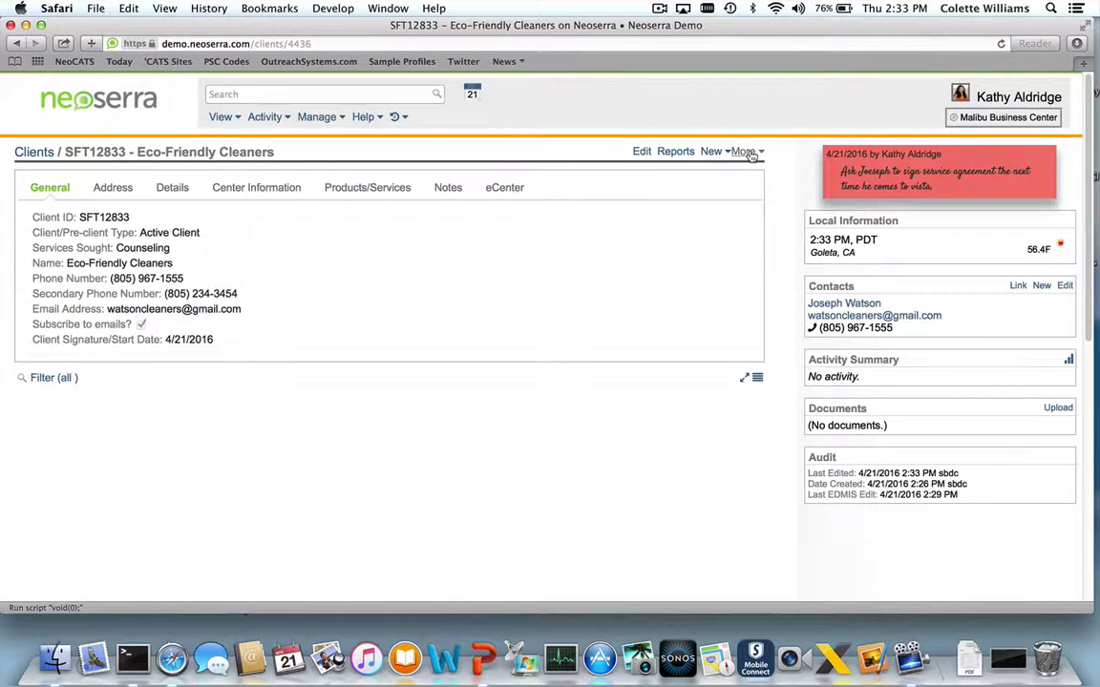
Dismiss the More menu and switch to the Centers list of active public centers
click(744, 152)
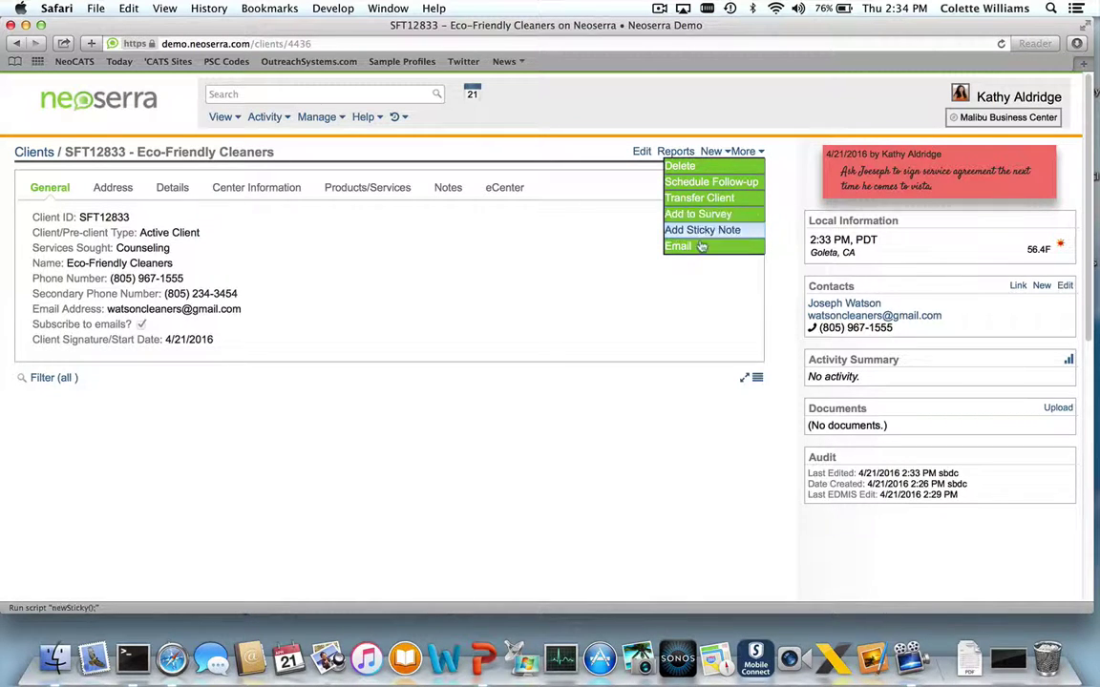
click(697, 246)
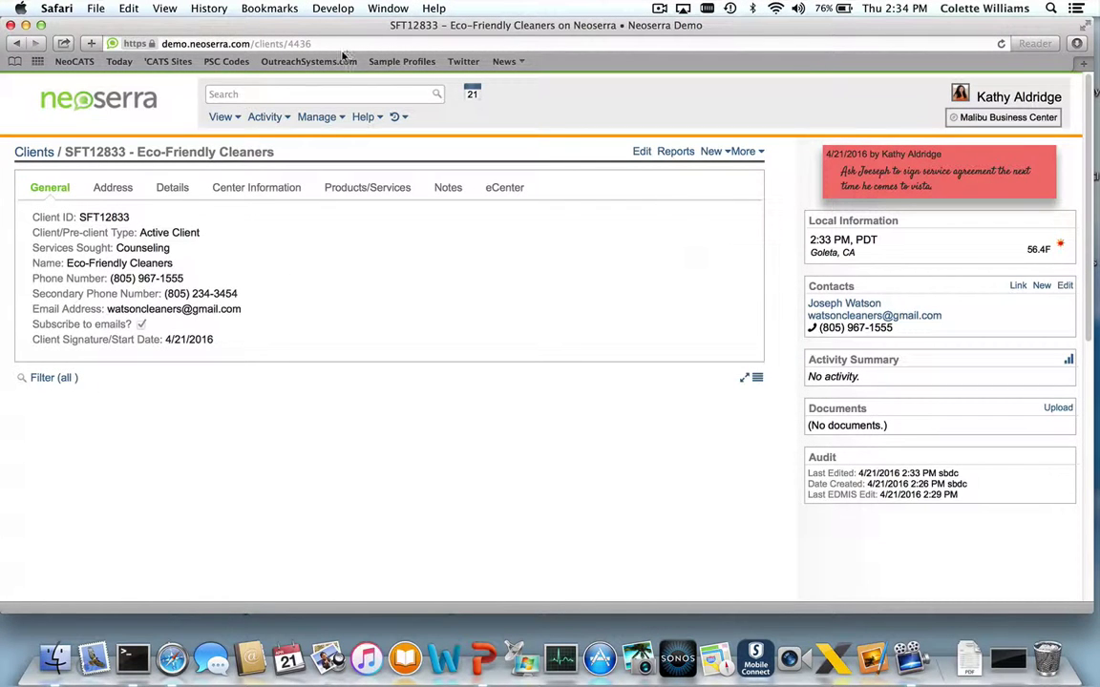
click(225, 117)
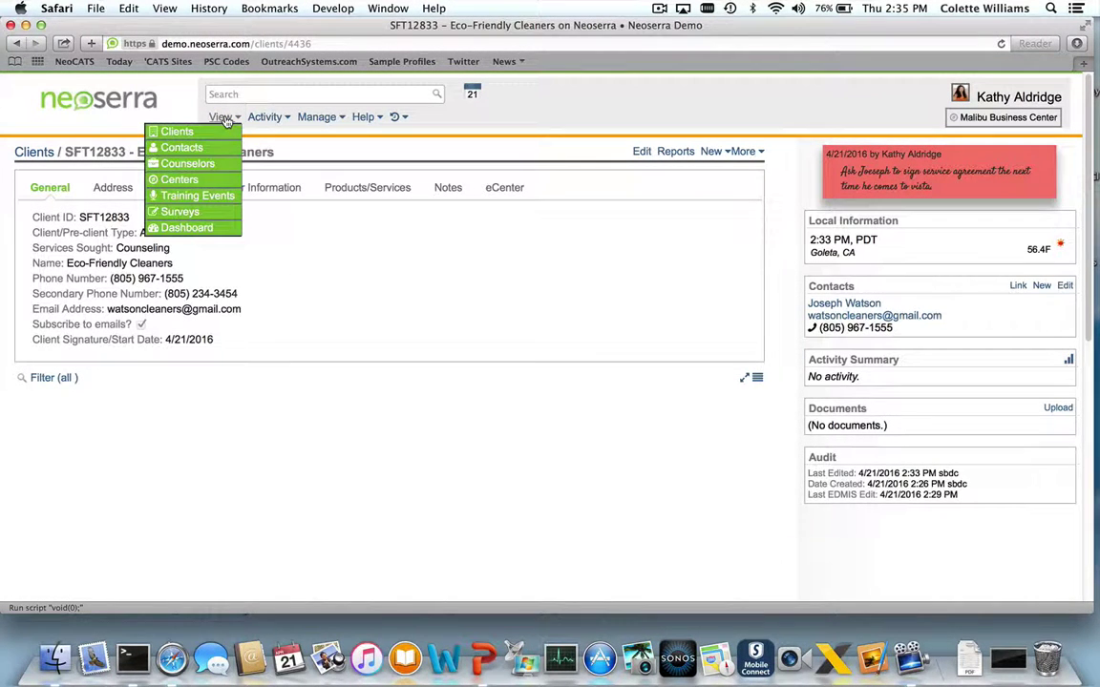
click(216, 180)
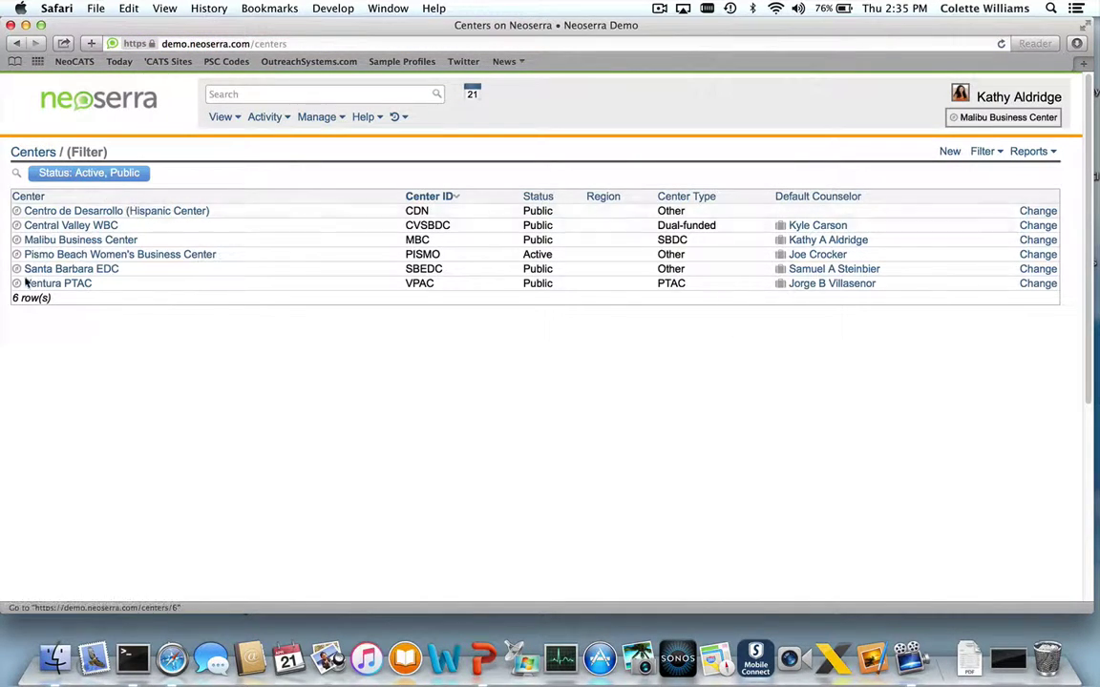
Open the Malibu Business Center record and expand its More options
click(110, 241)
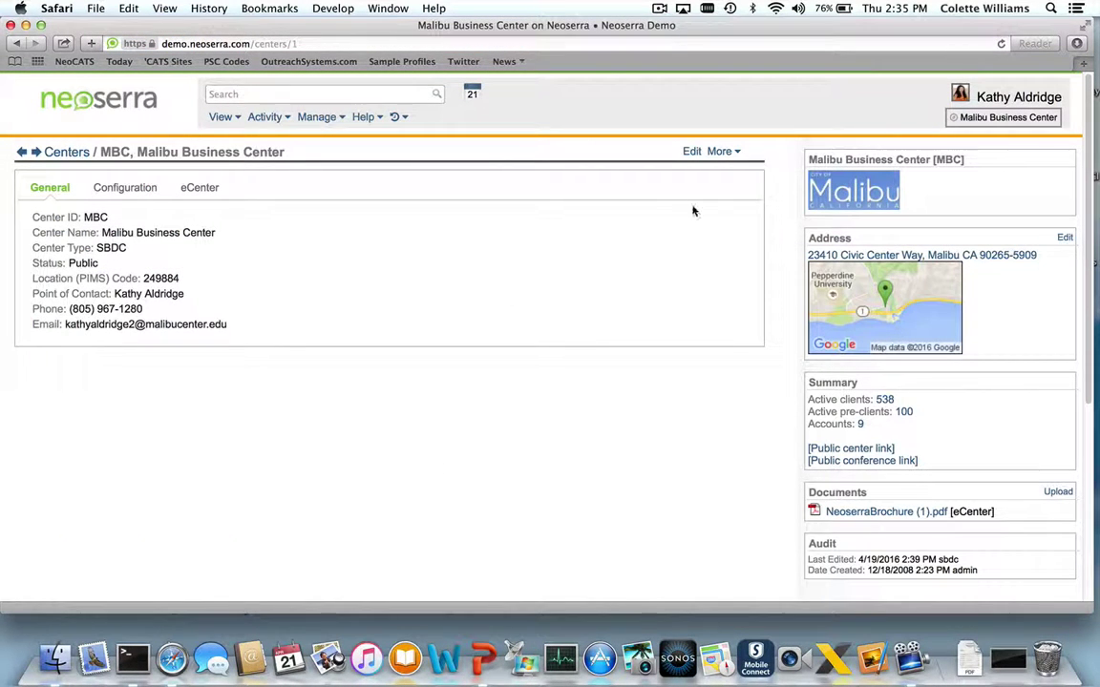
click(722, 152)
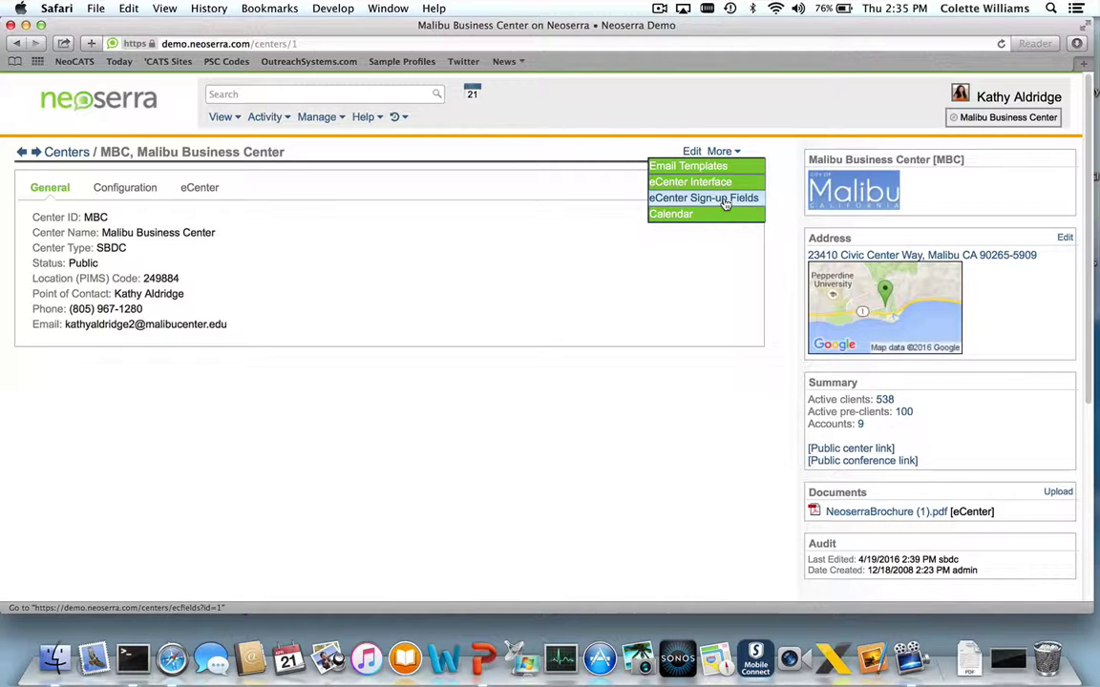
Open the center's eCenter Sign-up Fields and highlight the public client sign-up link
click(704, 199)
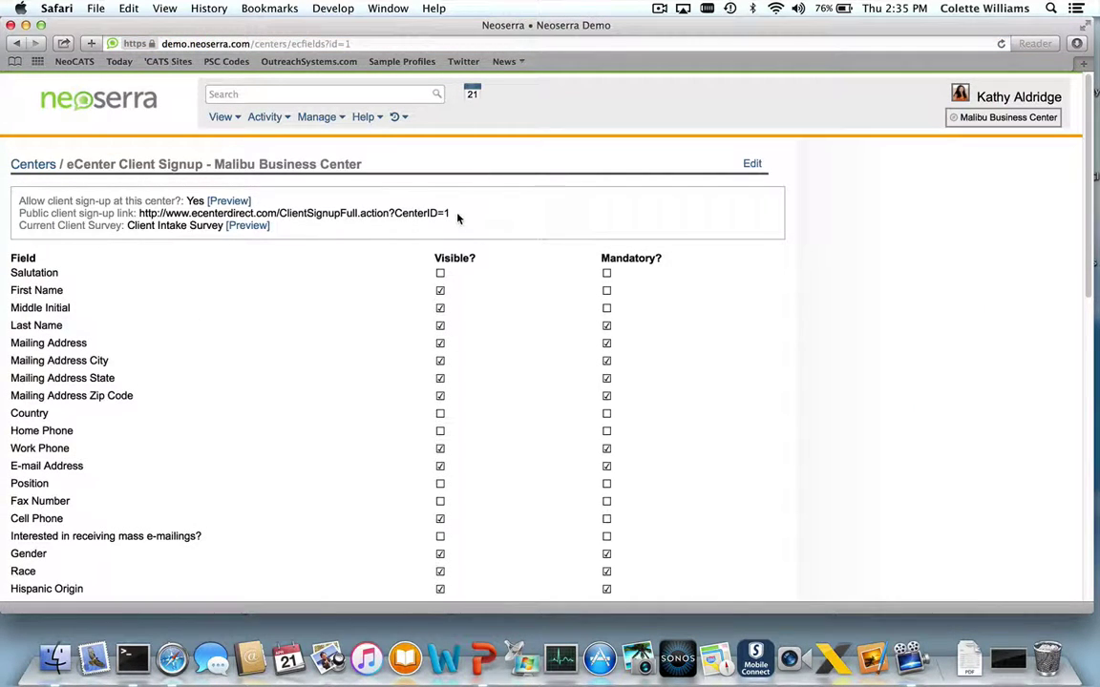
drag(453, 214, 137, 214)
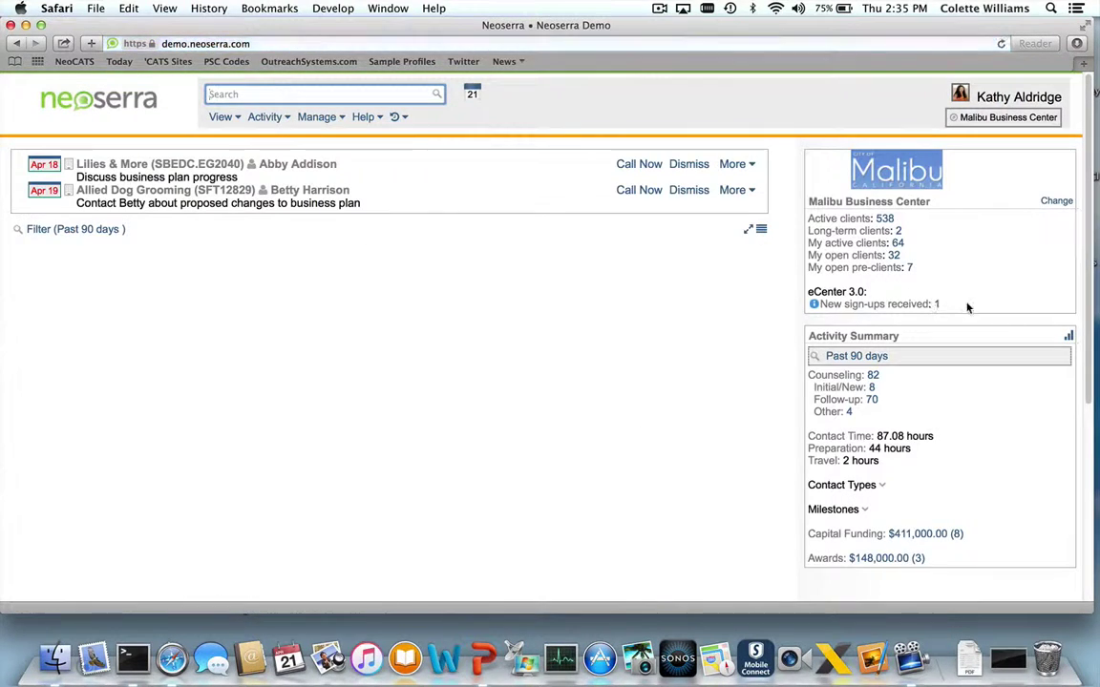
Highlight the 'New sign-ups received: 1' count and open the new eCenter clients list
drag(940, 304, 816, 306)
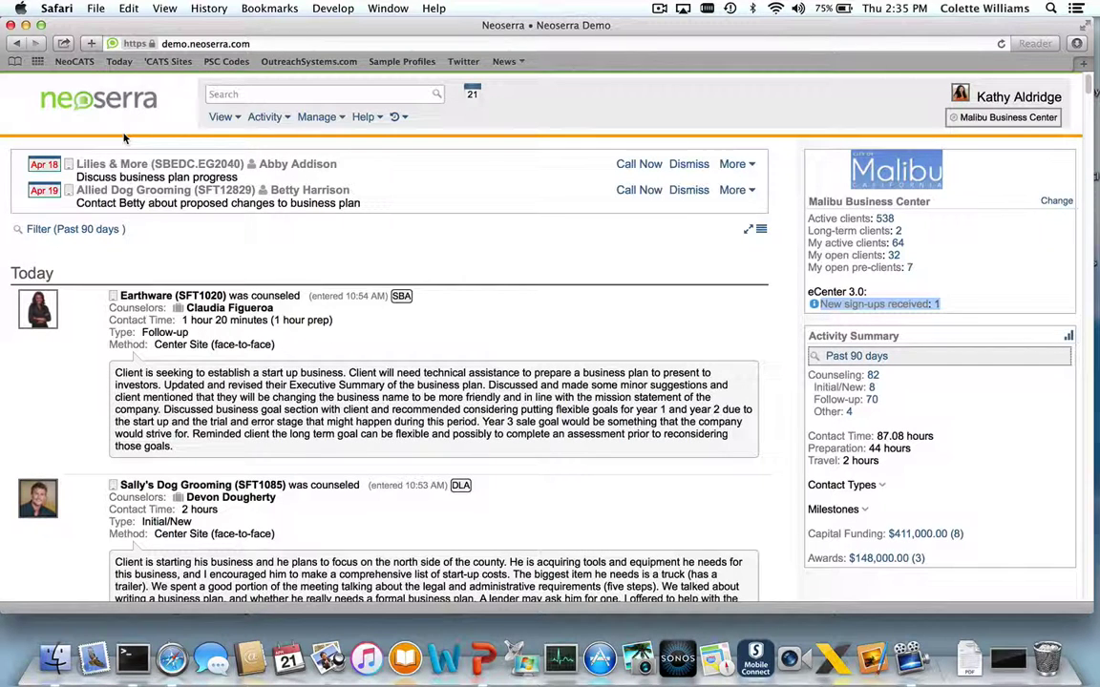
click(936, 305)
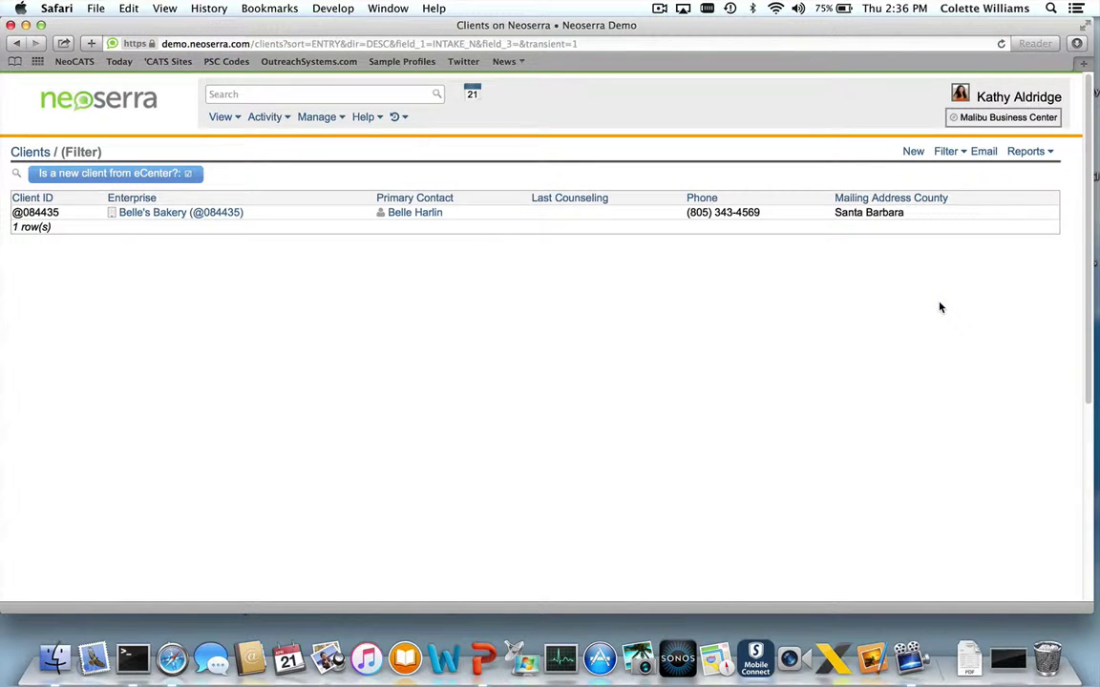
Open Belle's Bakery and review its Address, Details, Center Information and Products/Services tabs
click(177, 218)
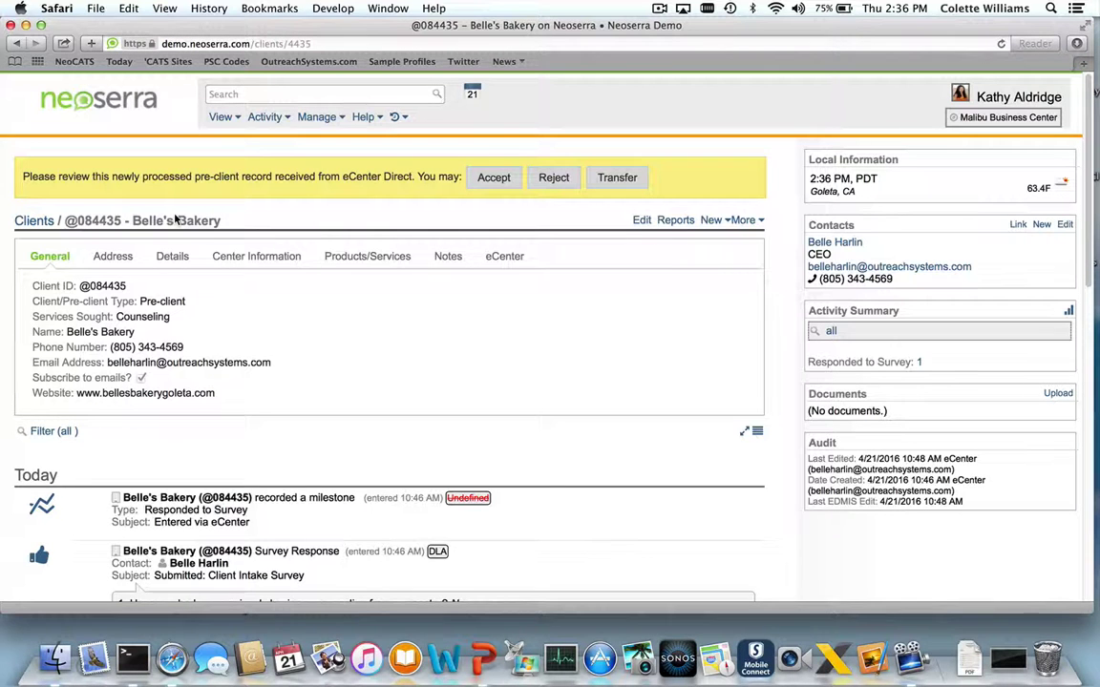
click(113, 256)
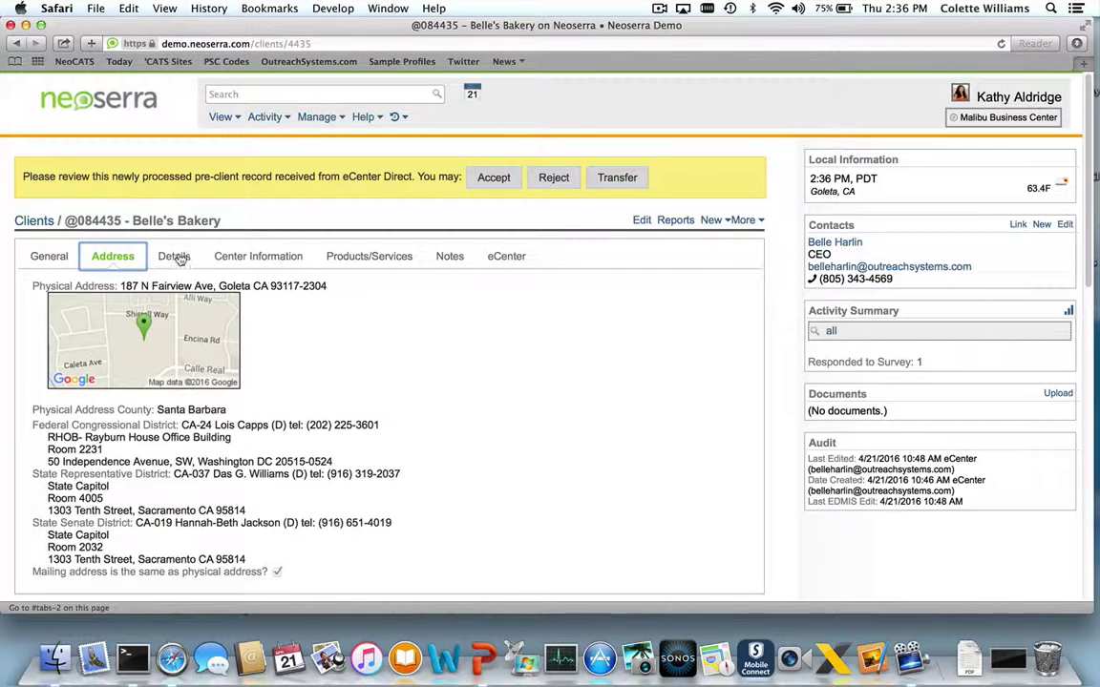
click(175, 258)
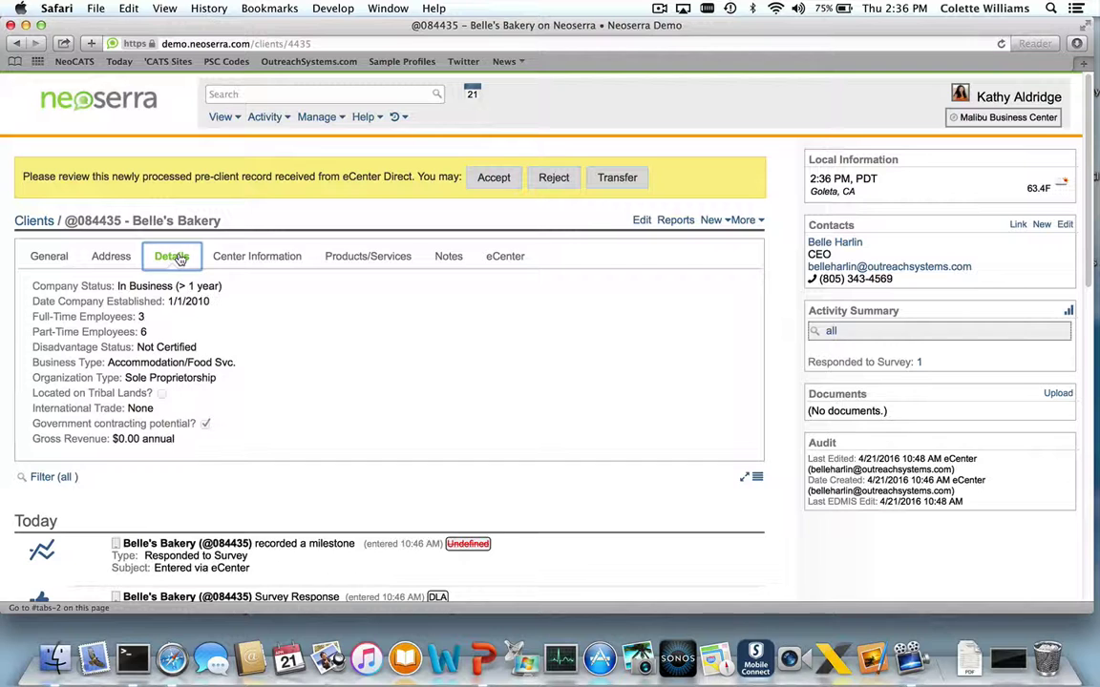
click(257, 260)
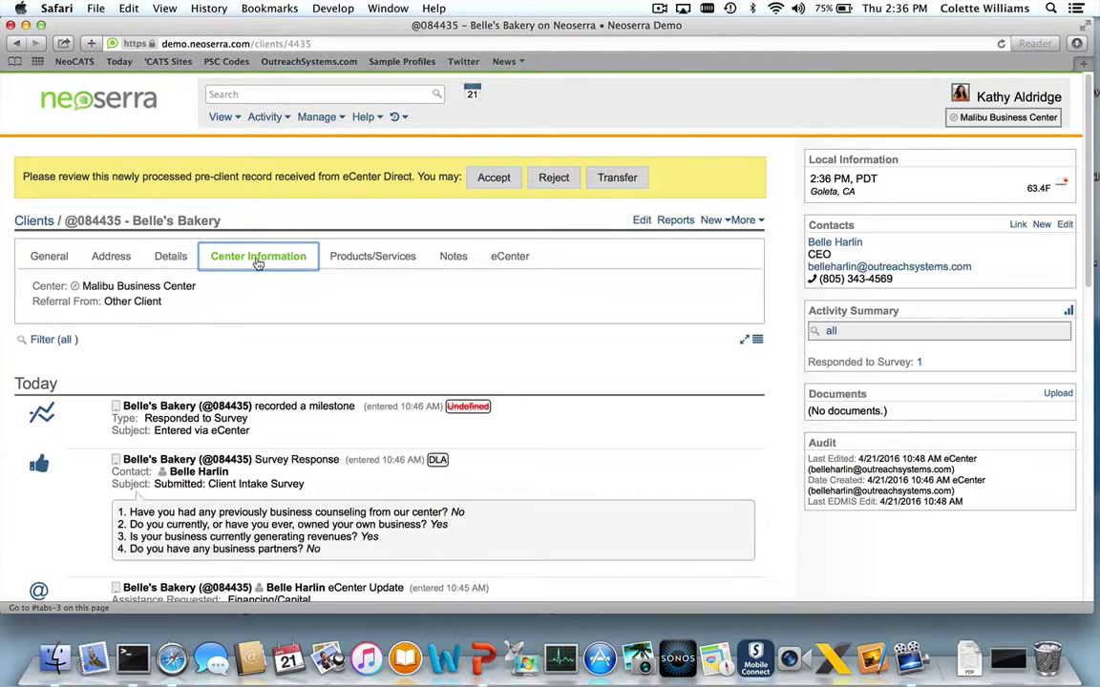
click(367, 256)
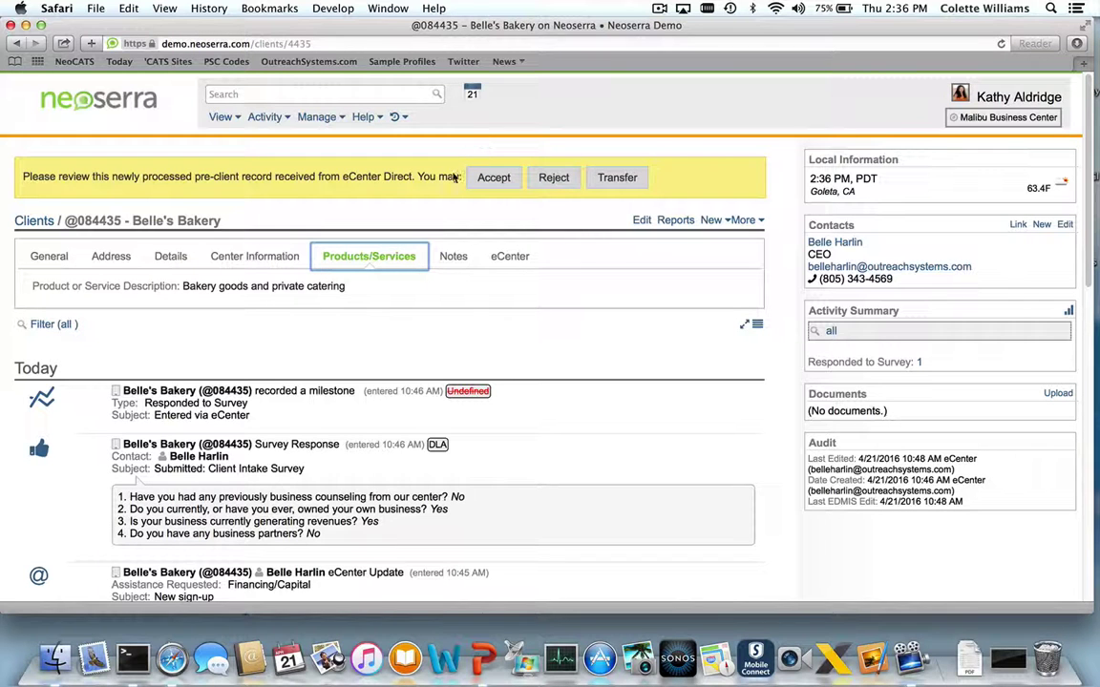
Accept the Belle's Bakery sign-up with Convert to client checked and assign a Malibu Business Center counselor
click(497, 181)
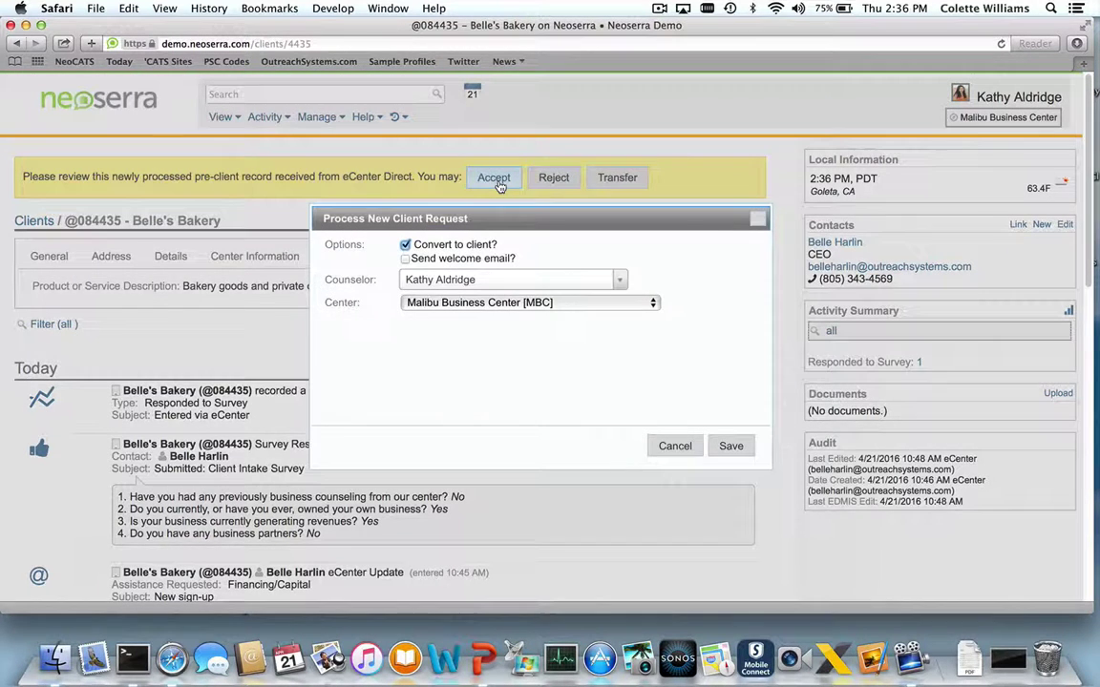
drag(425, 244, 502, 244)
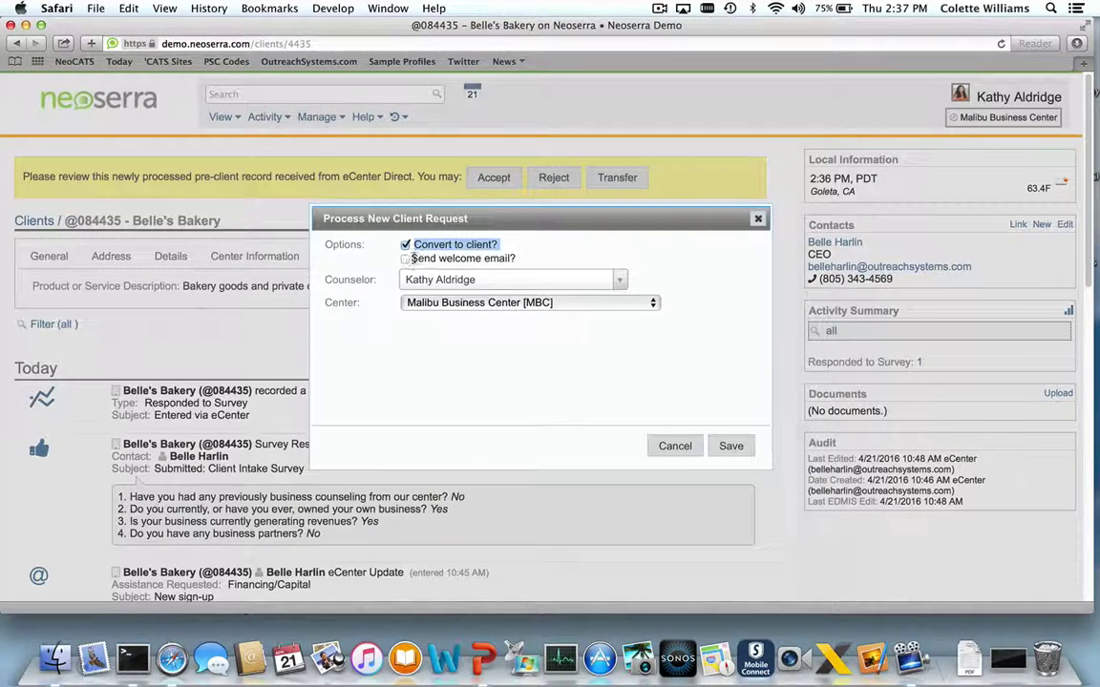
drag(409, 258, 515, 259)
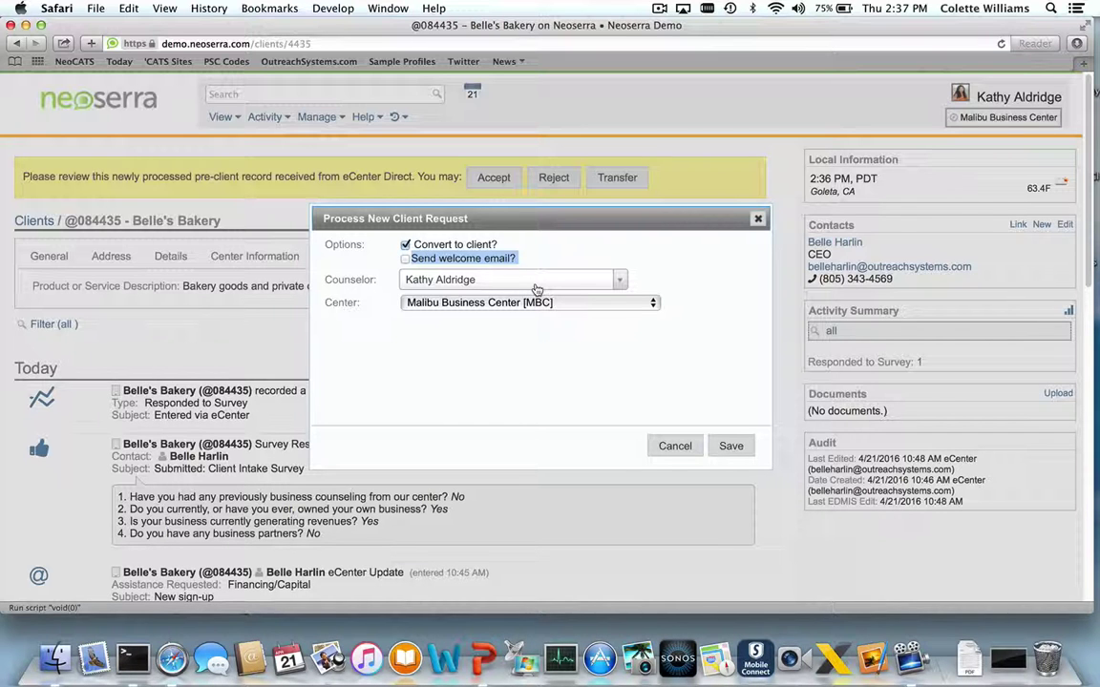
click(536, 289)
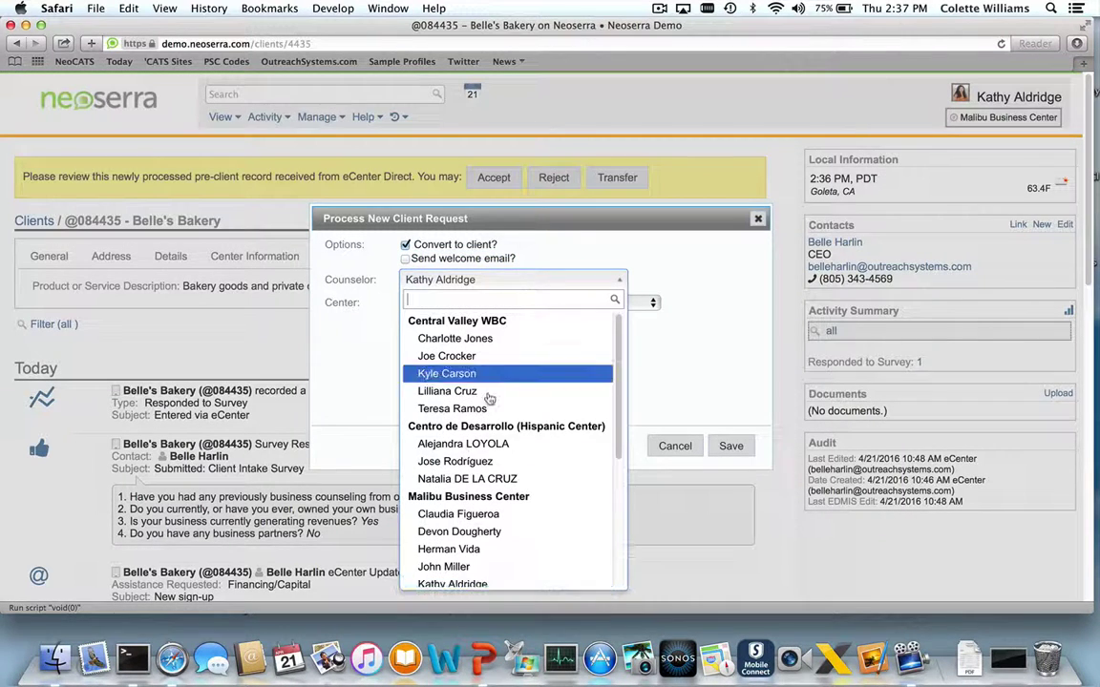
click(463, 513)
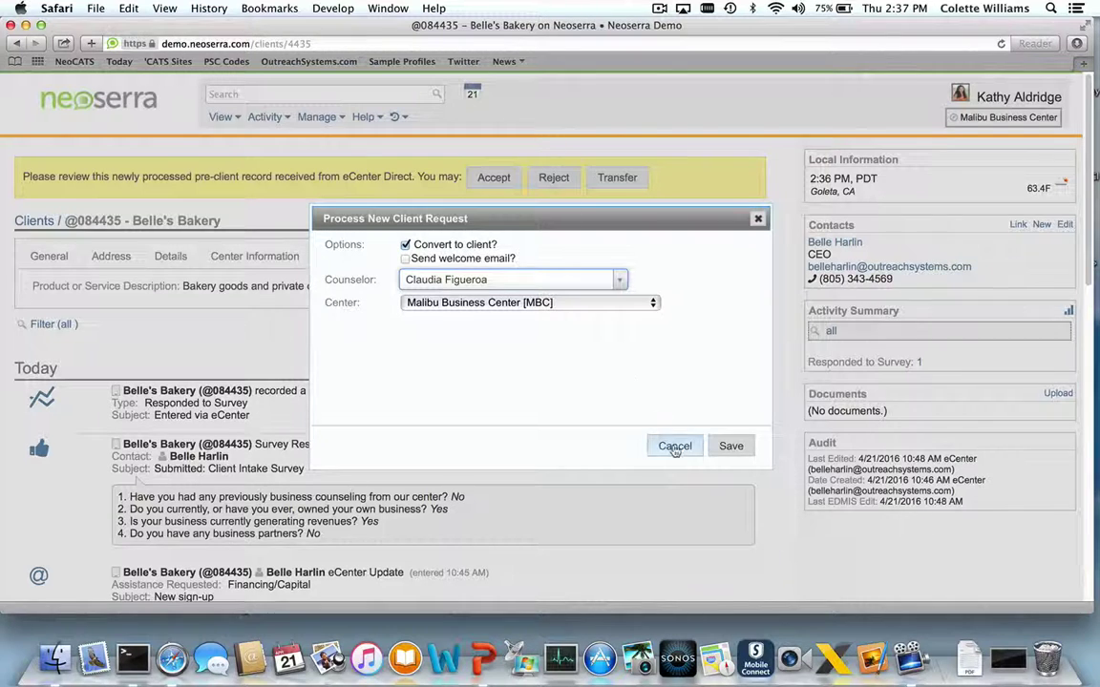
Confirm the request, review the client form, and save Belle's Bakery as an Active Client
click(731, 447)
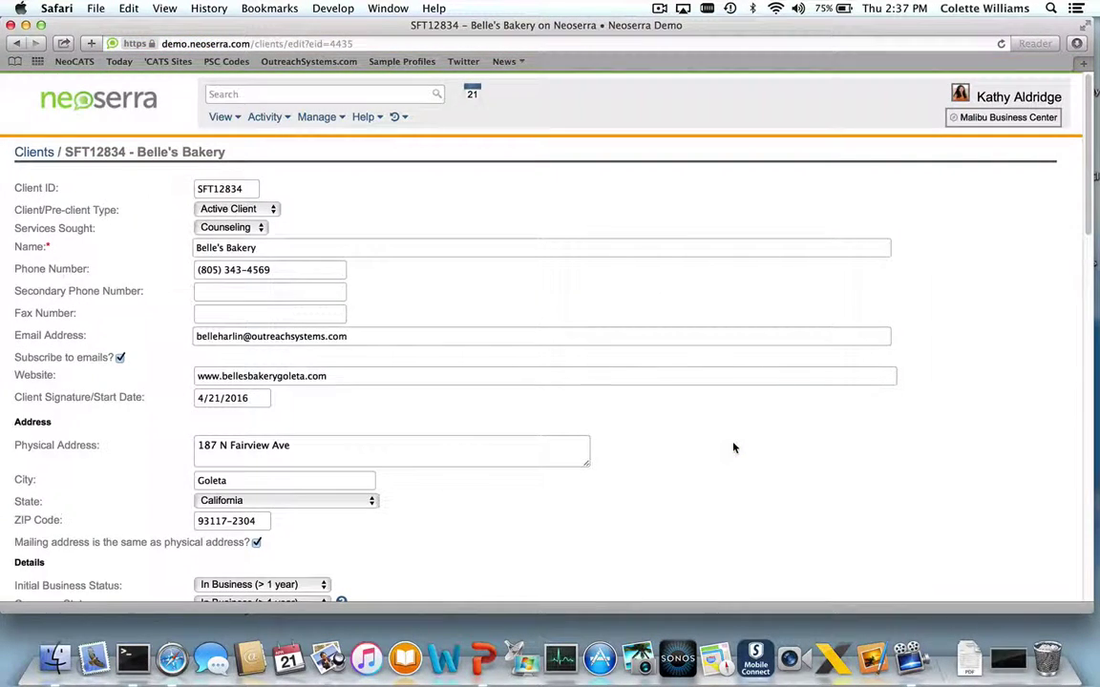
scroll(733, 448, down, 10)
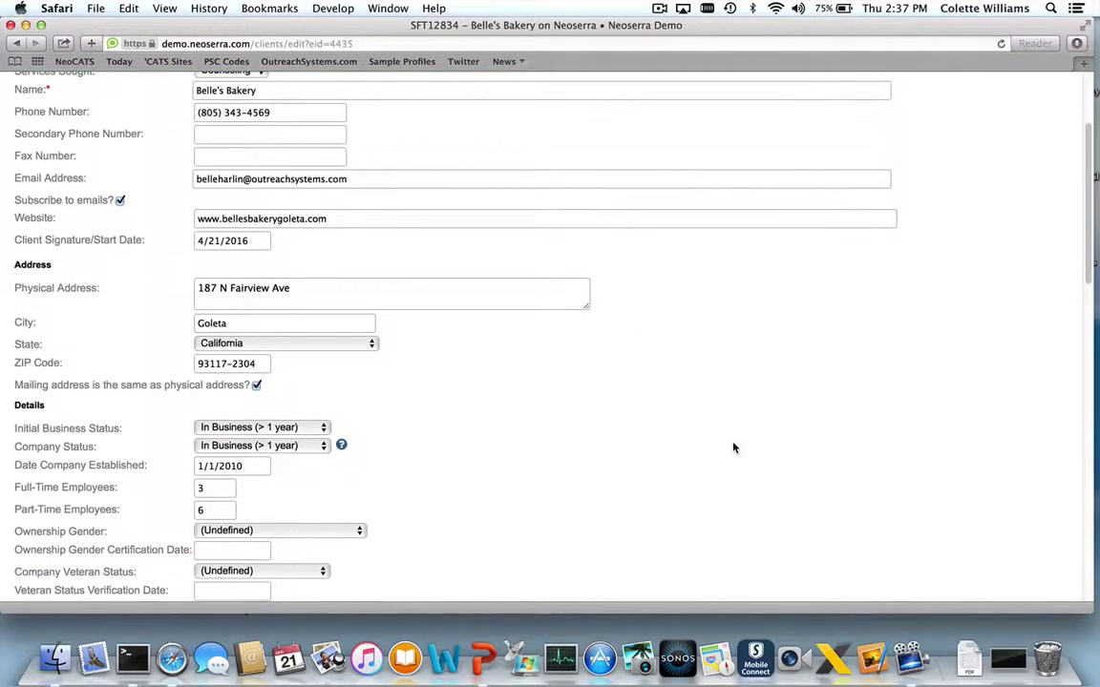
scroll(733, 448, down, 5)
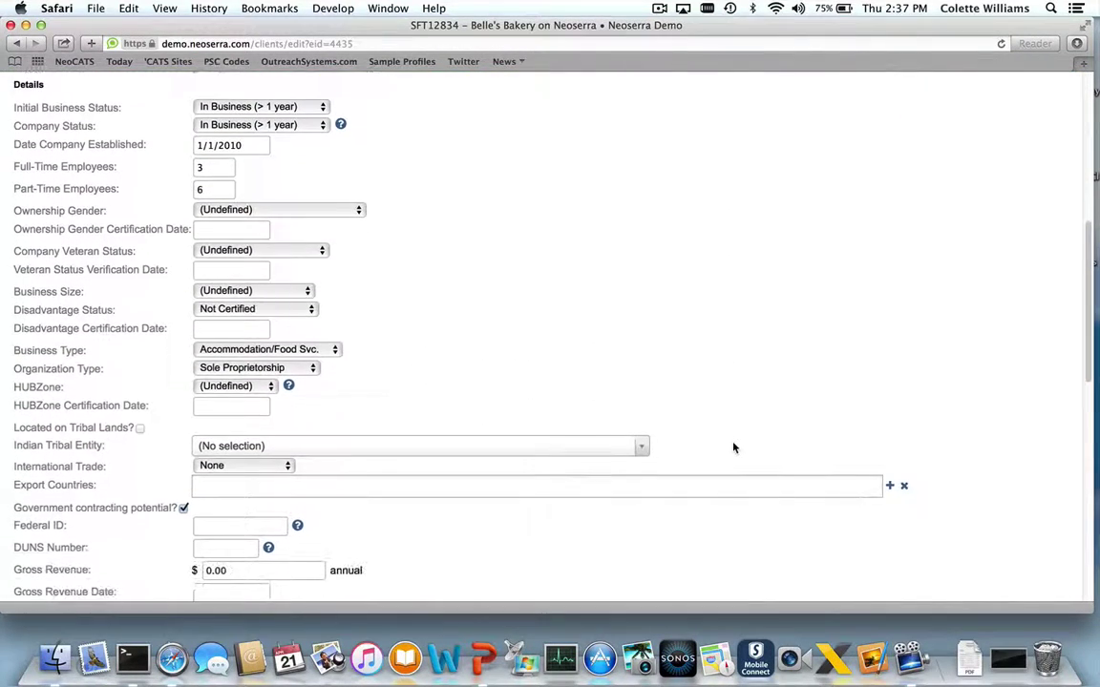
scroll(733, 448, down, 8)
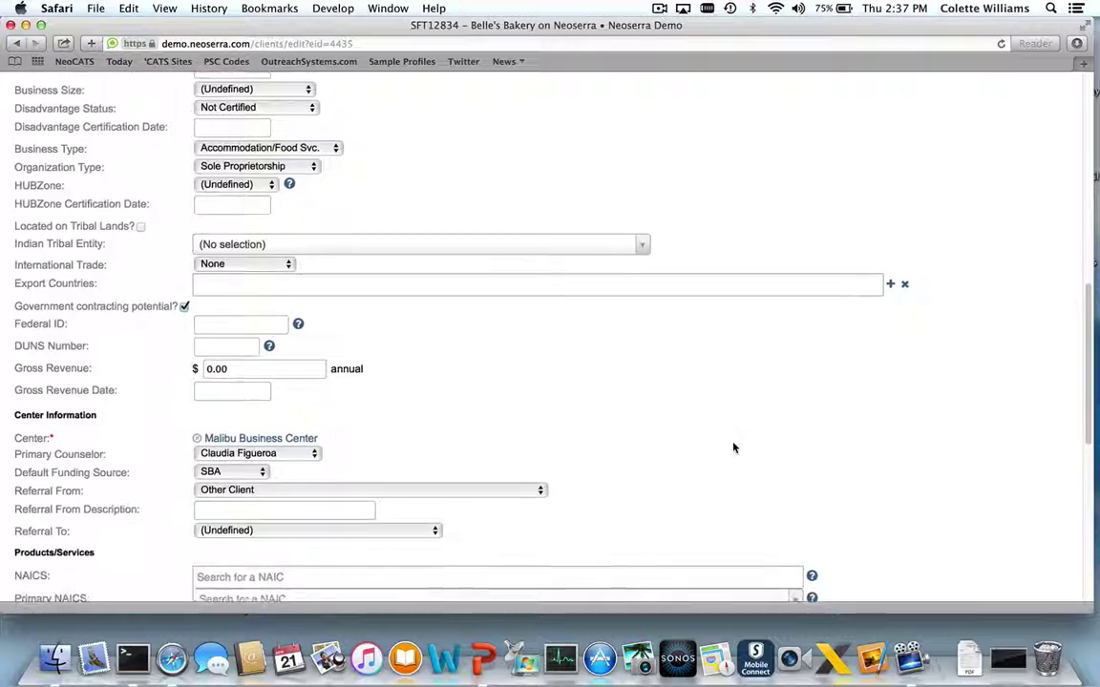
scroll(733, 447, down, 5)
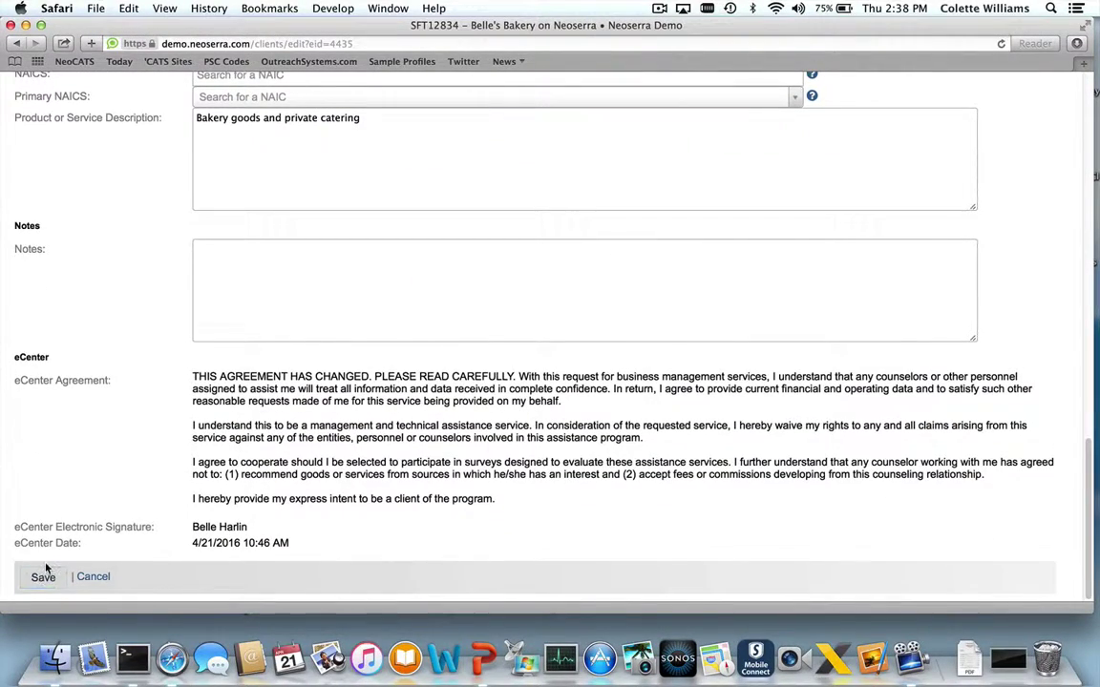
click(44, 575)
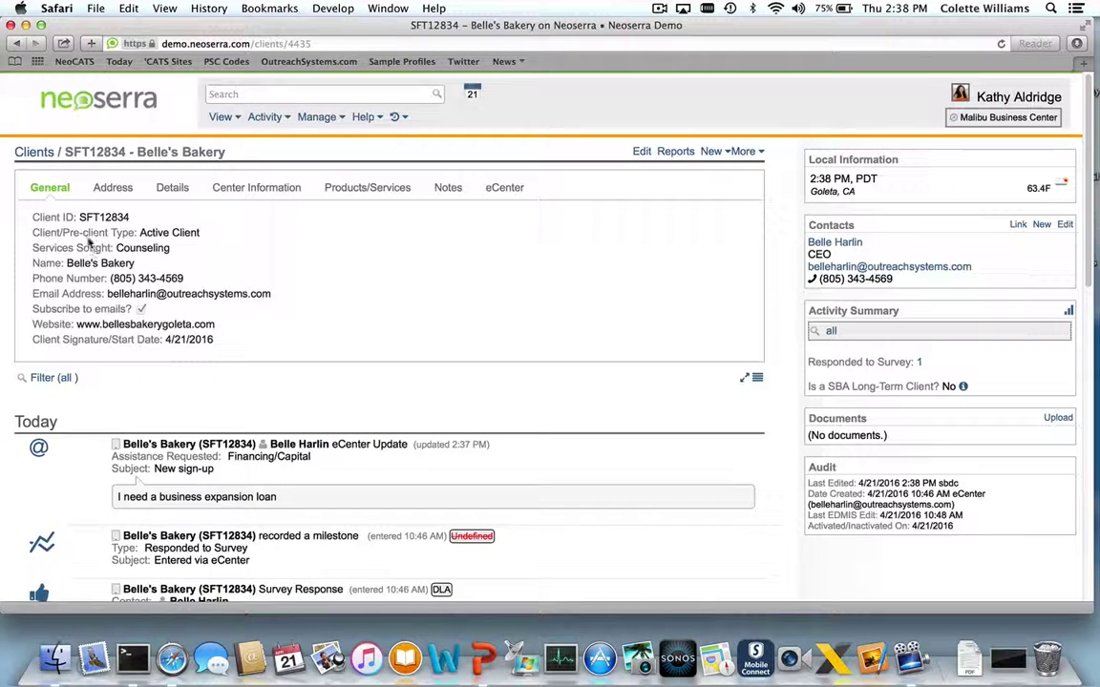
drag(79, 217, 130, 219)
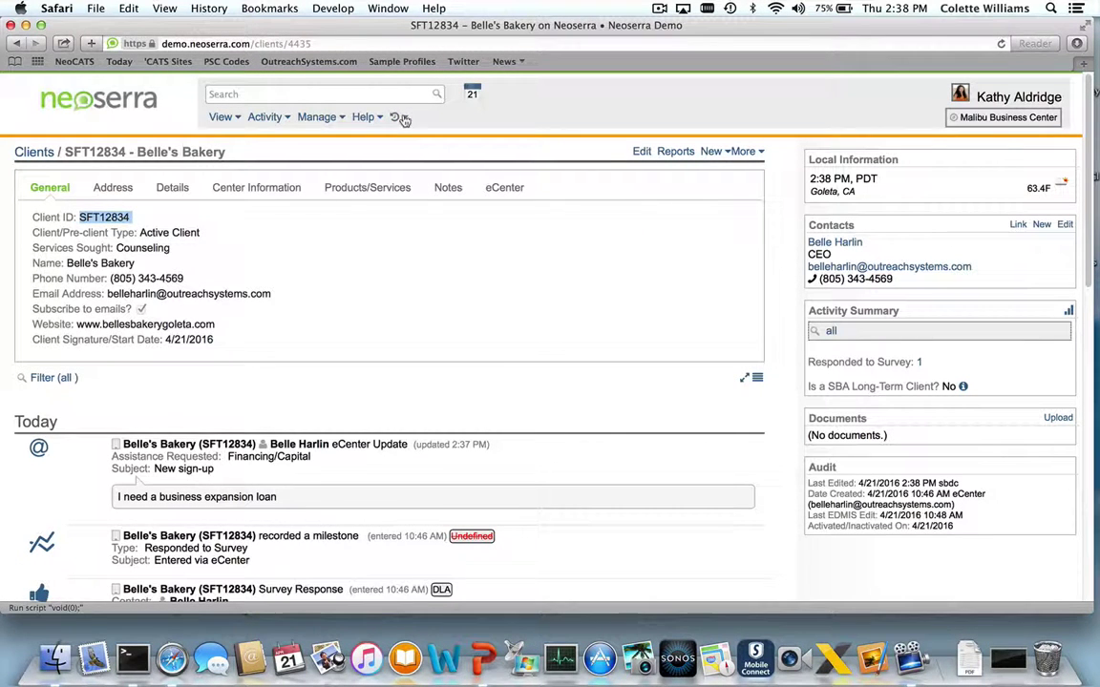
click(400, 116)
Reopen Eco-Friendly Cleaners from the recently viewed records list
click(396, 116)
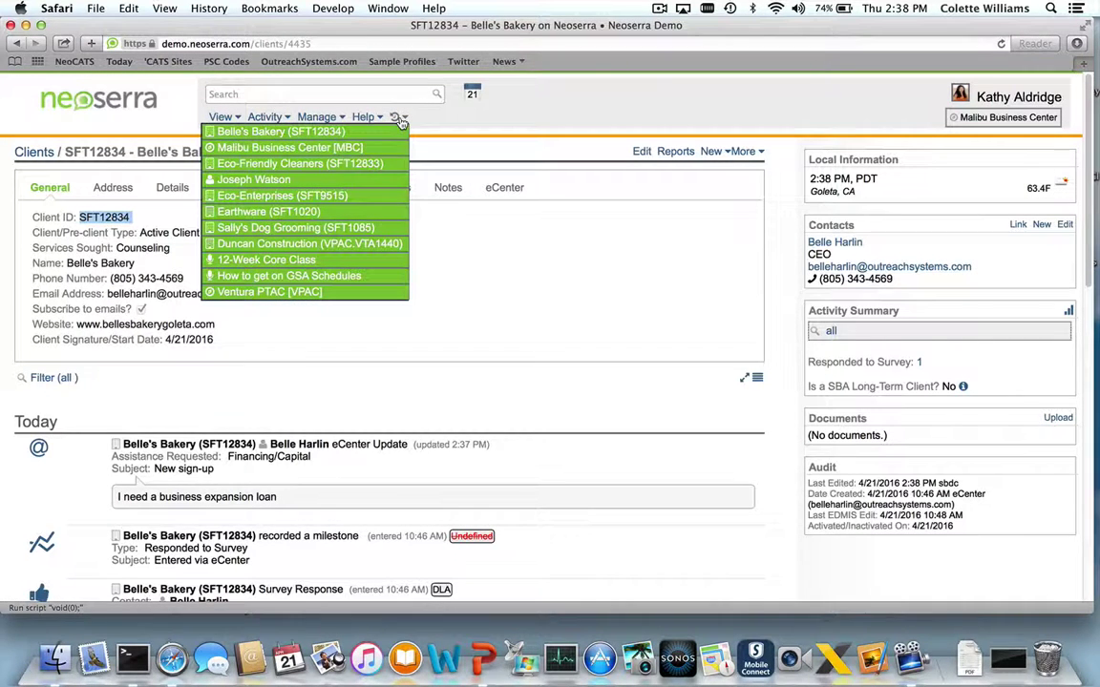
click(387, 165)
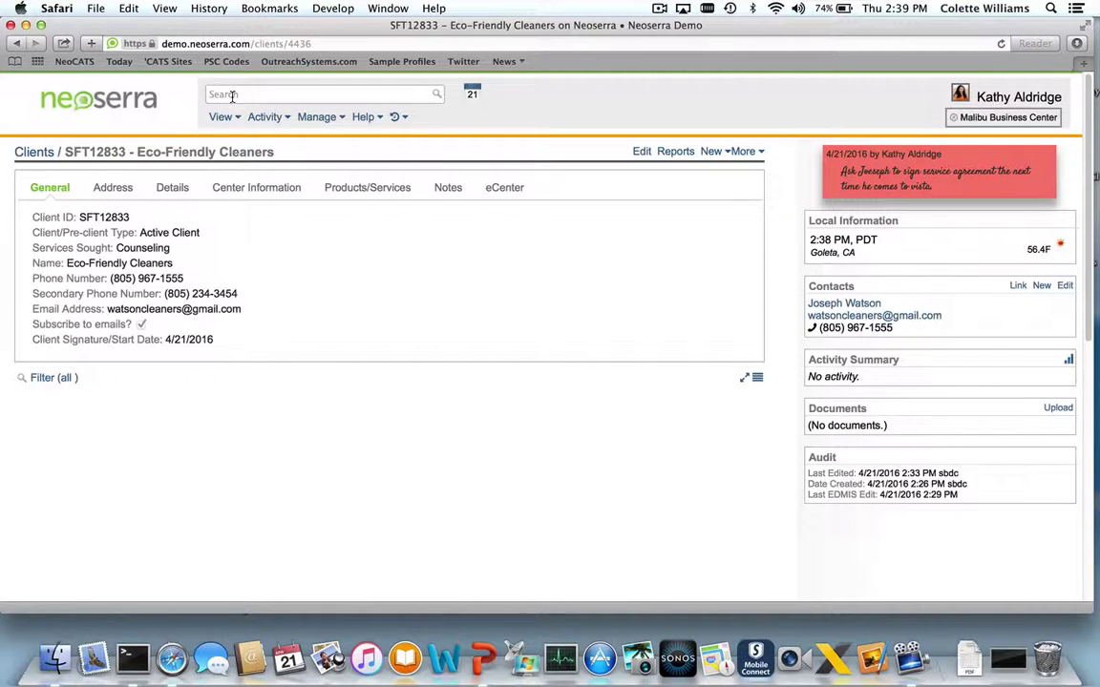
Quick-search by the client's name and open the matching company's client record
click(231, 95)
text(john)
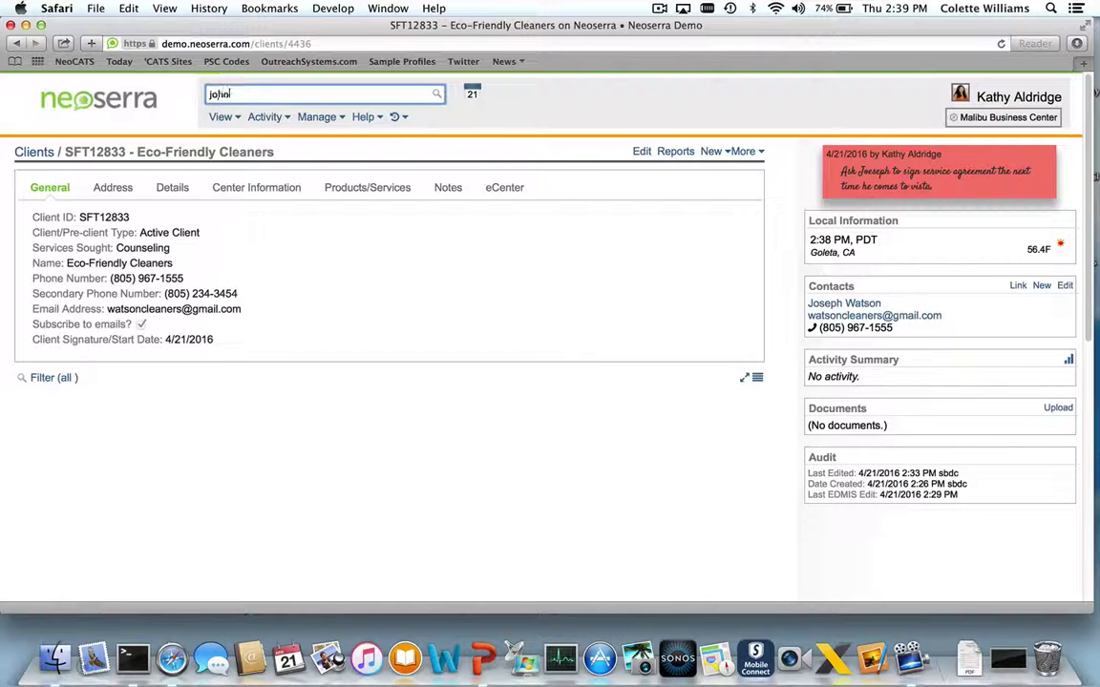
mouse_move(301, 124)
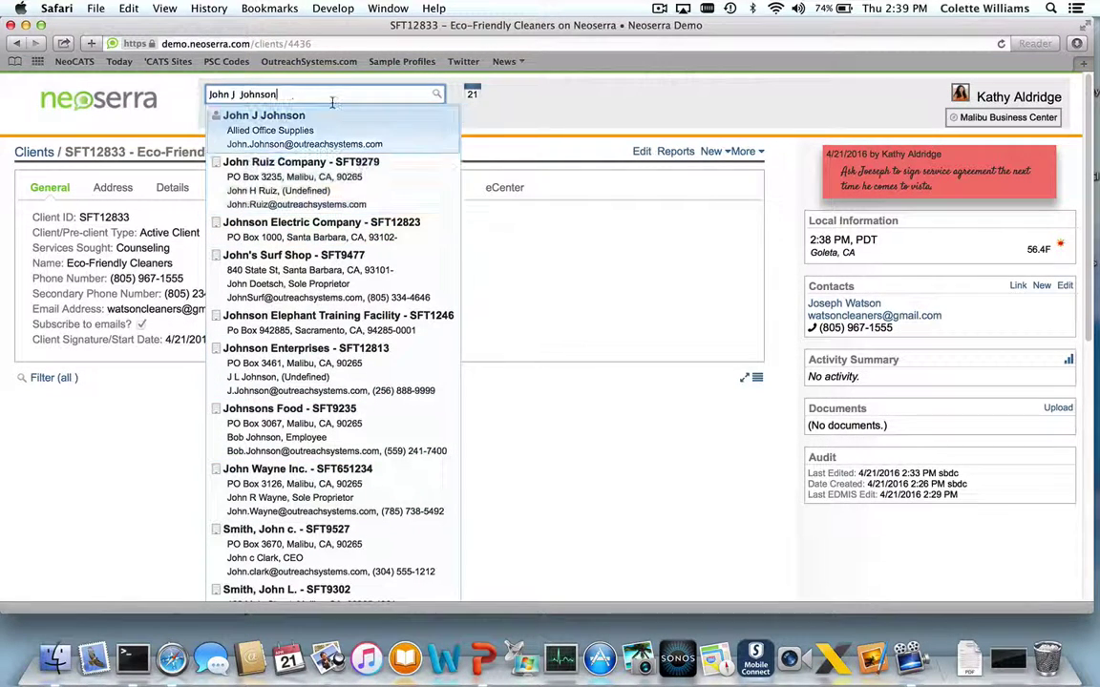
click(290, 179)
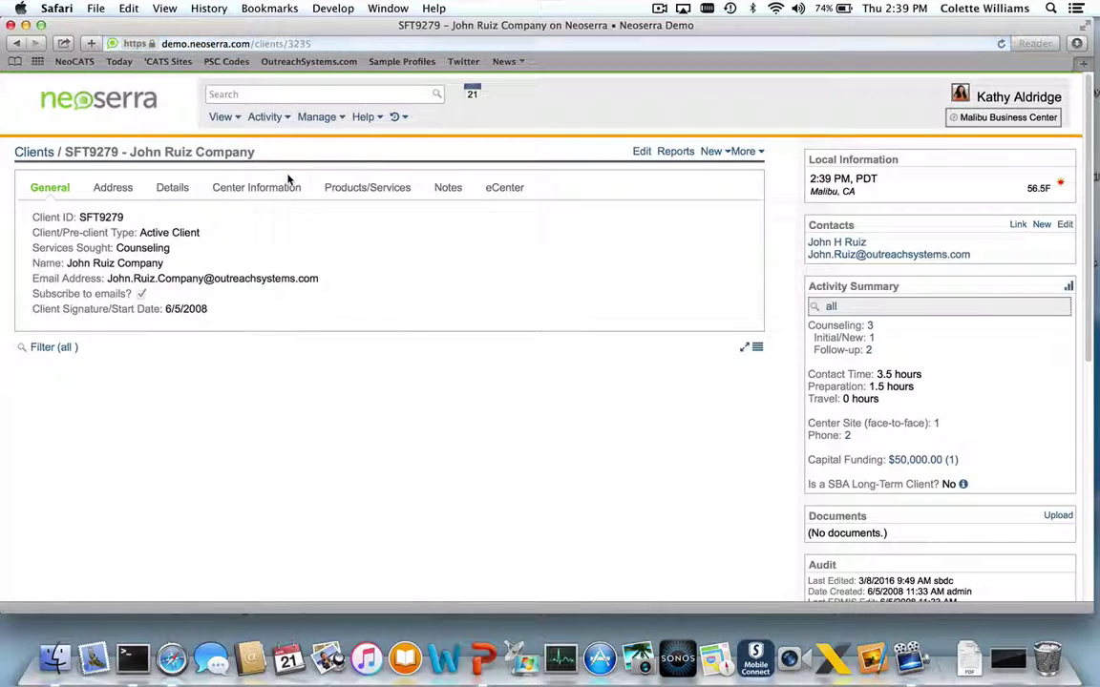